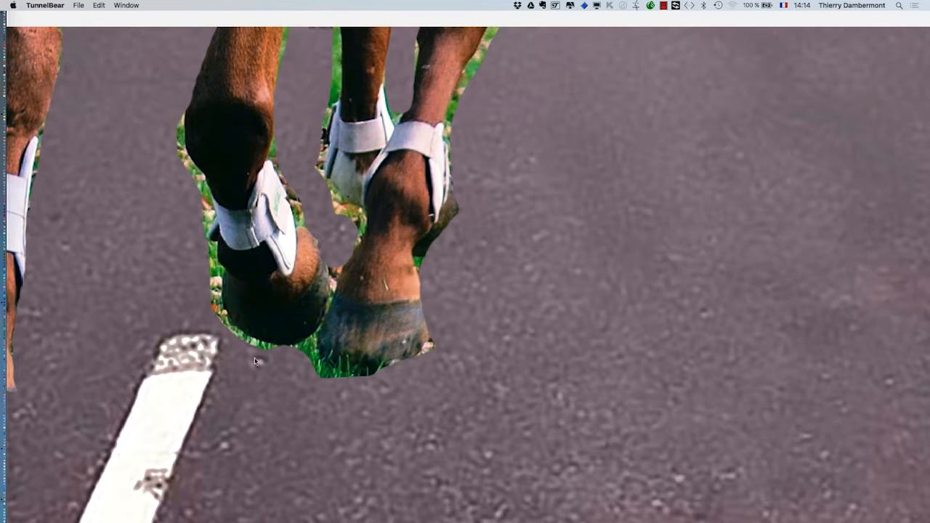
Switch to Photoshop and examine the cutout edges around the horse's legs and hooves up close
left_click(205, 186)
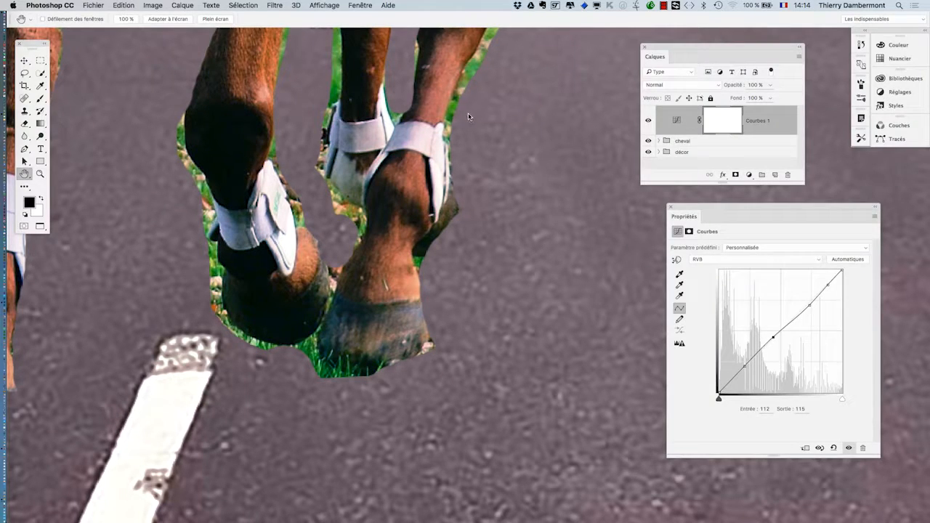
left_click_drag(234, 196, 459, 204)
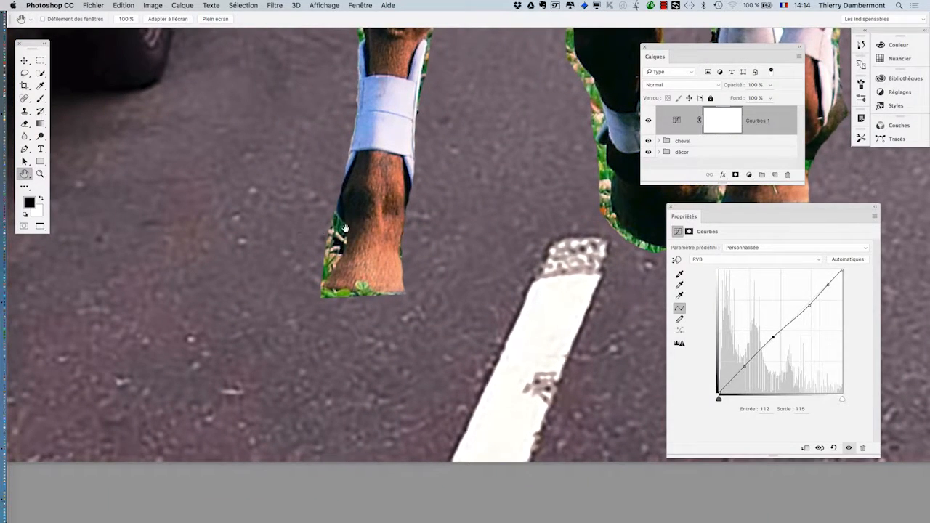
left_click_drag(493, 239, 316, 278)
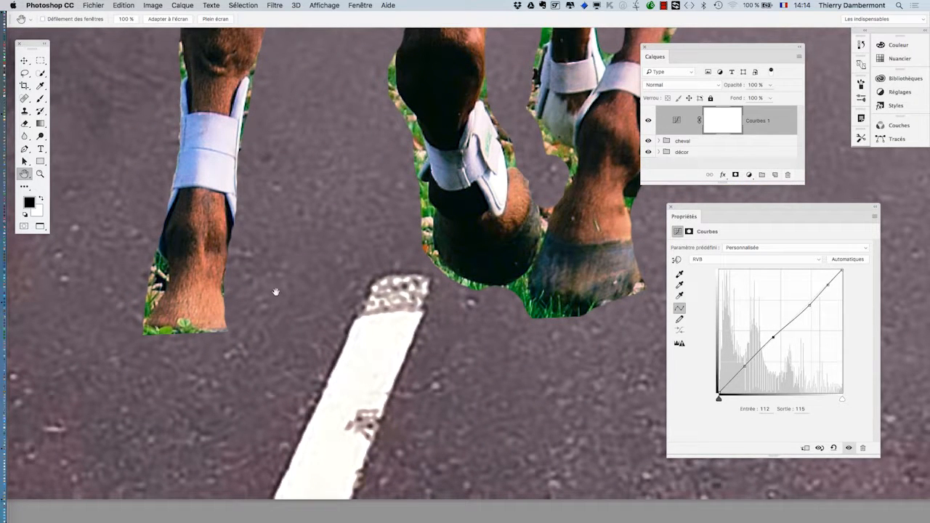
left_click_drag(488, 282, 173, 452)
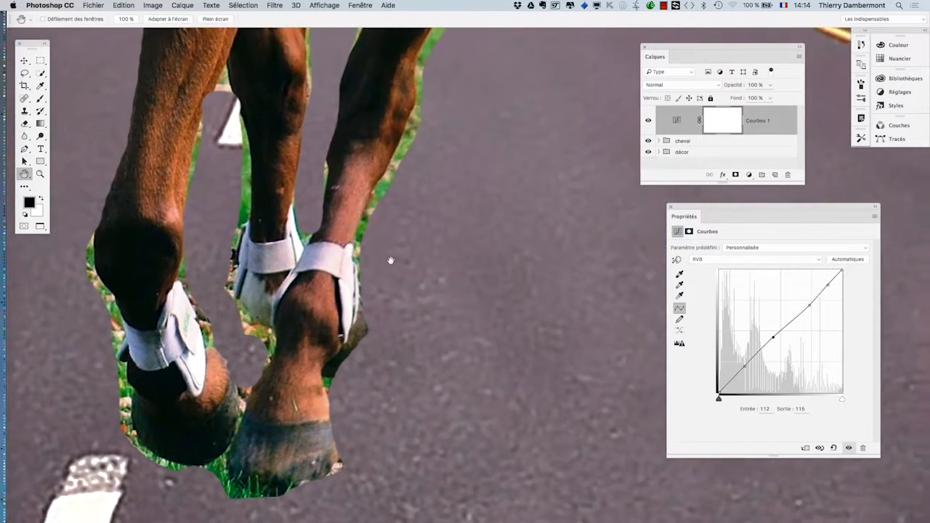
left_click_drag(390, 259, 424, 418)
mouse_move(446, 330)
left_mouse_down()
mouse_move(464, 366)
mouse_move(414, 423)
mouse_move(461, 322)
mouse_move(426, 273)
mouse_move(439, 211)
left_mouse_up()
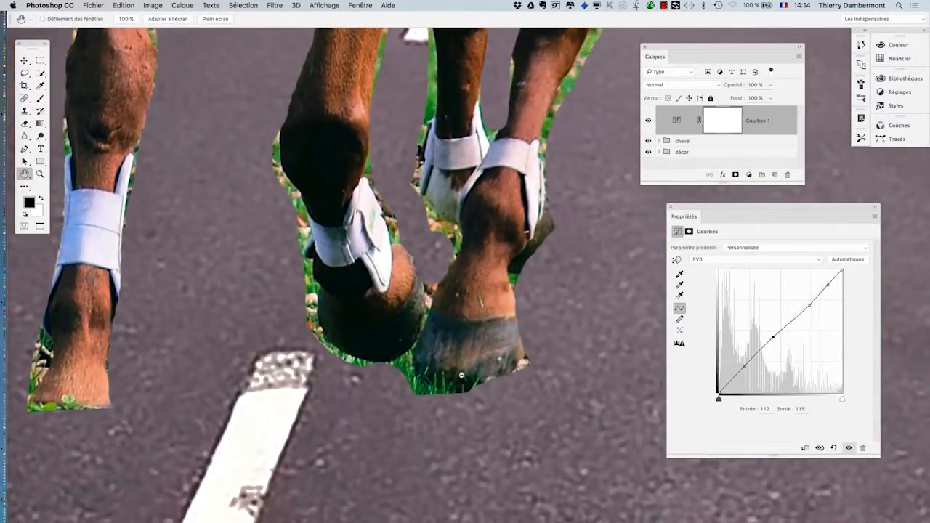
left_click(436, 376, "super")
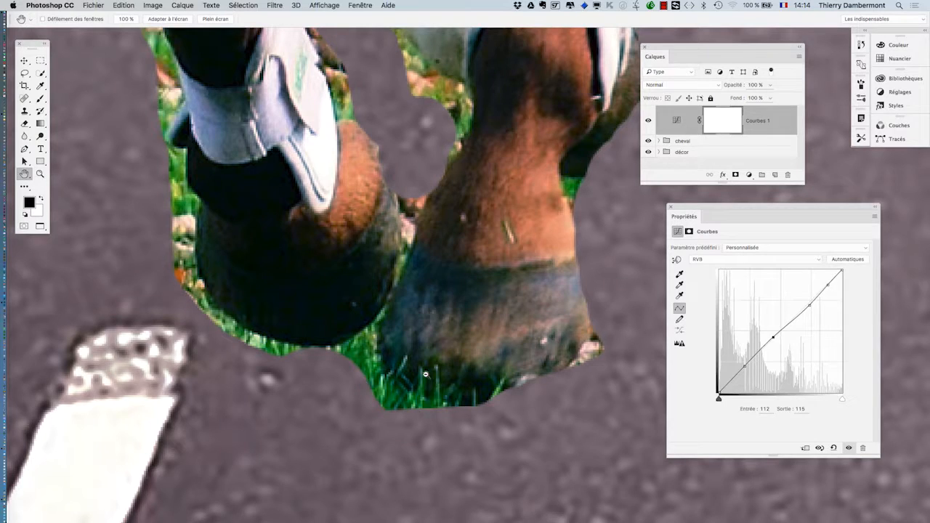
left_click(458, 319, "alt")
left_click(449, 321, "alt")
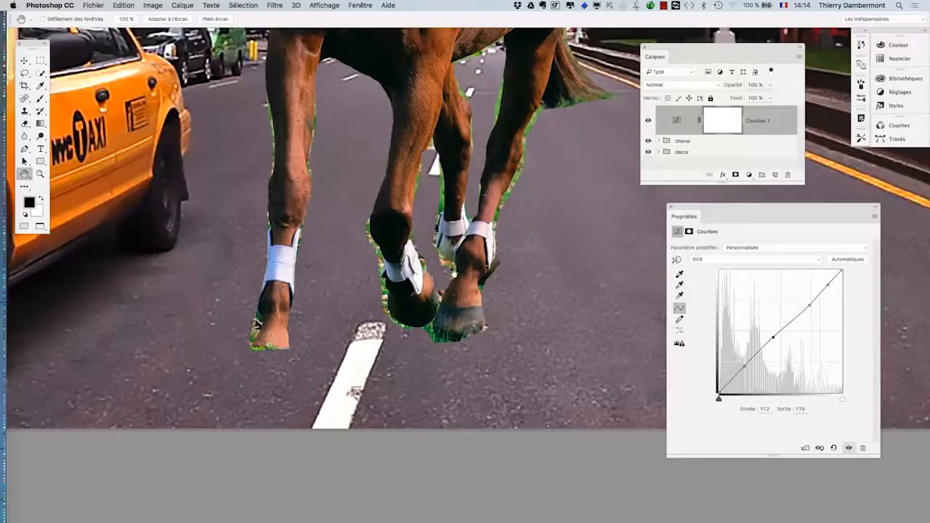
Review the whole composite of the horse on the city street beside the taxi
left_click_drag(398, 194, 385, 375)
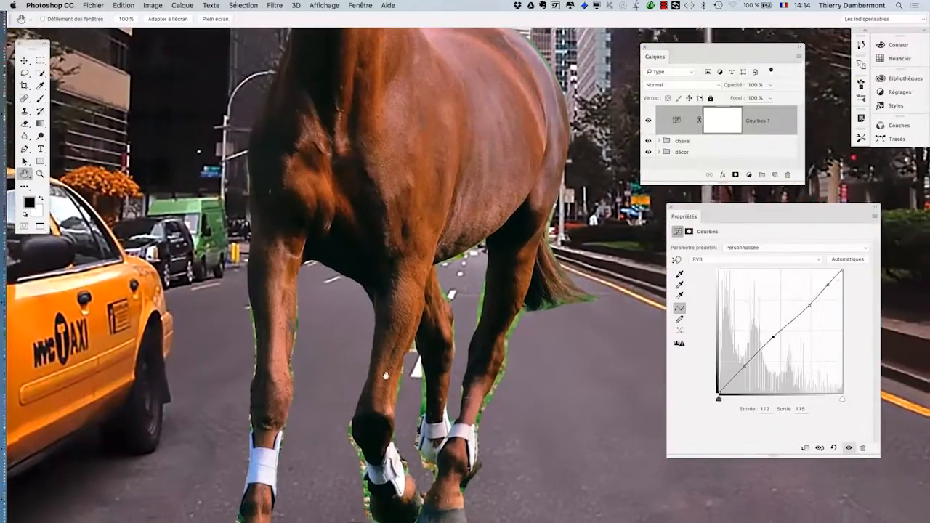
scroll(391, 173, "down", 6)
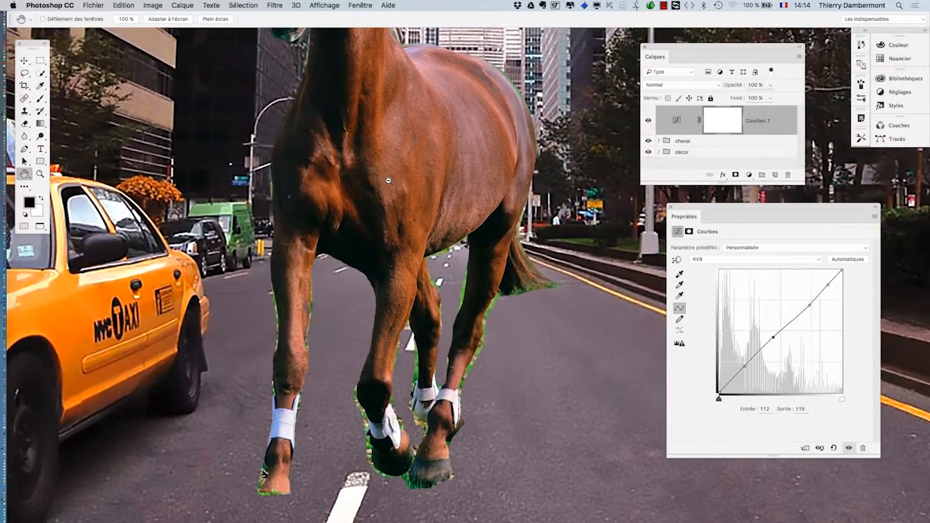
scroll(389, 180, "down", 2)
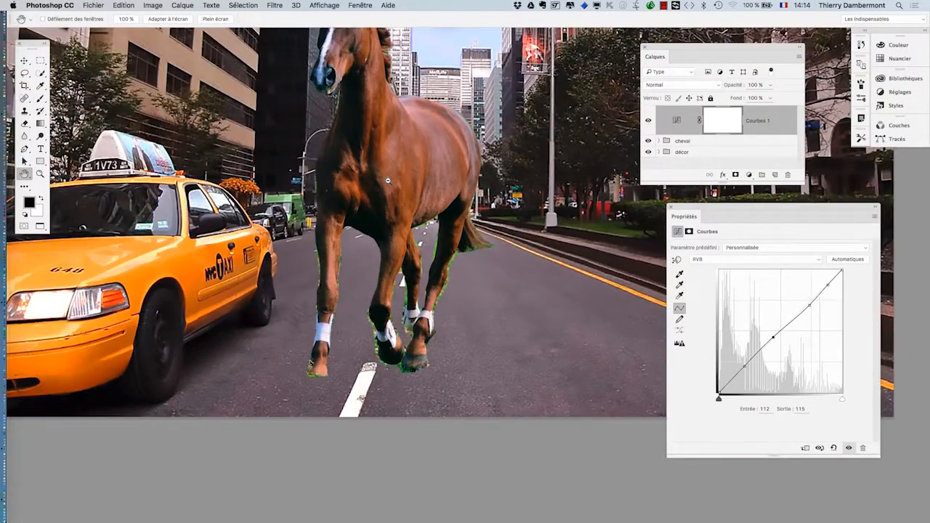
scroll(387, 180, "down", 2)
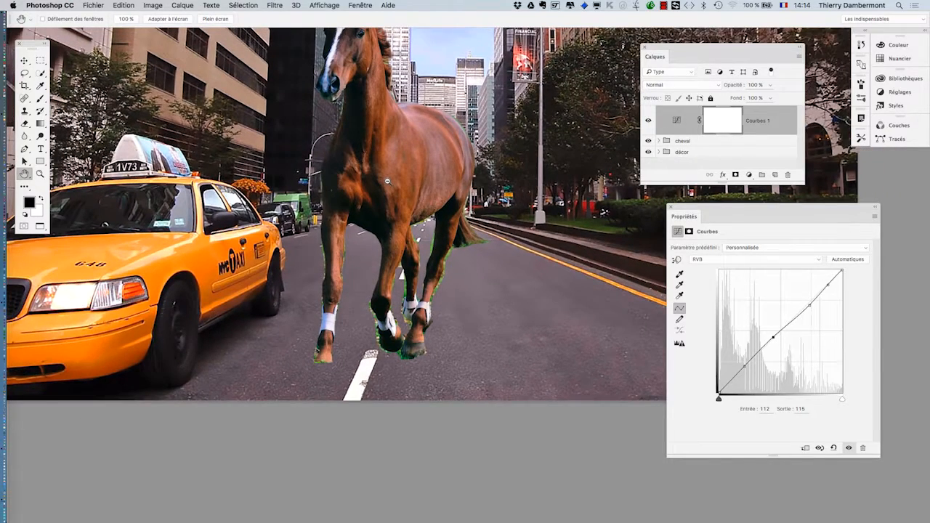
scroll(387, 180, "down", 2)
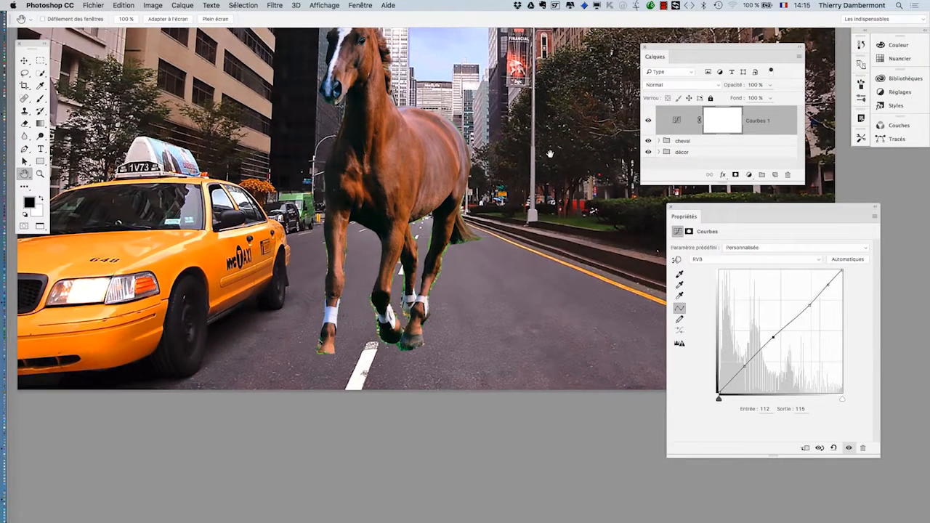
scroll(525, 167, "down", 2)
scroll(522, 168, "down", 2)
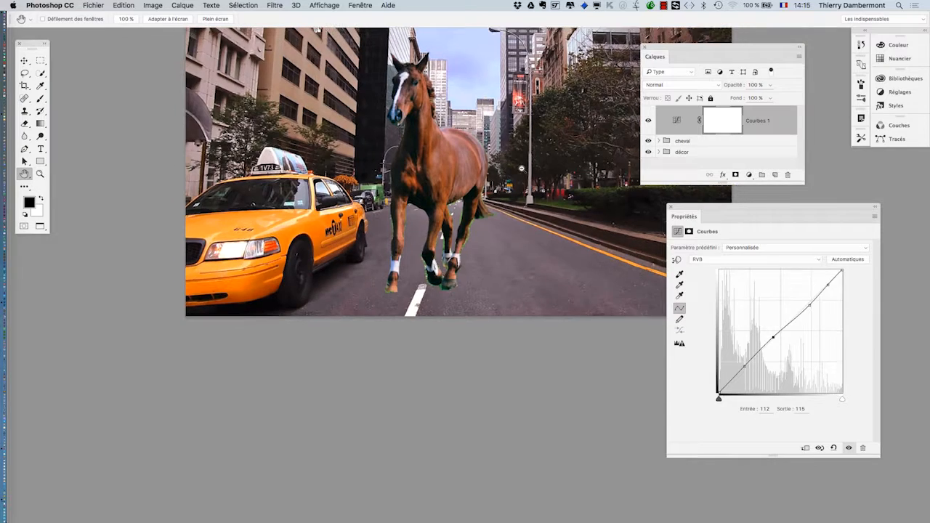
scroll(439, 170, "up", 1)
left_click_drag(439, 171, 265, 237)
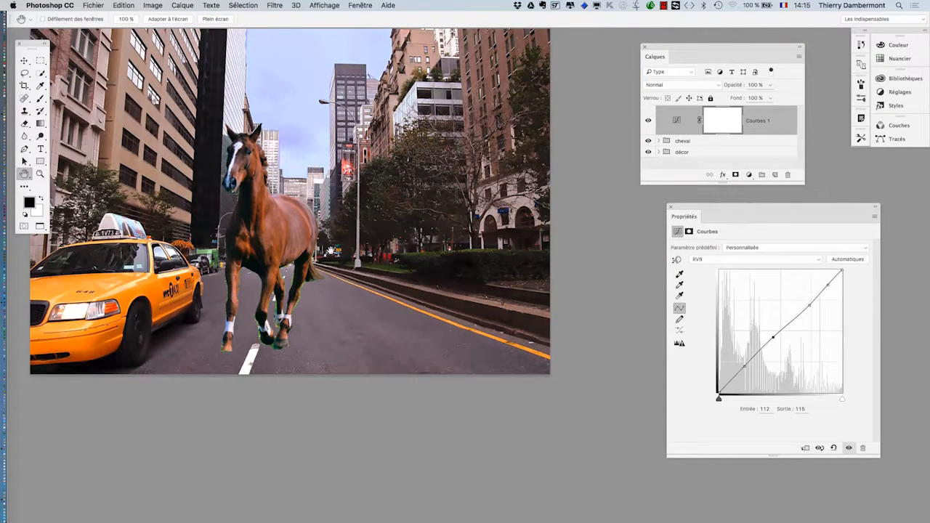
Expand the cheval group, inspect its Calque 1 horse layer and clipped Curves adjustments, and collapse the group again
left_click(678, 142)
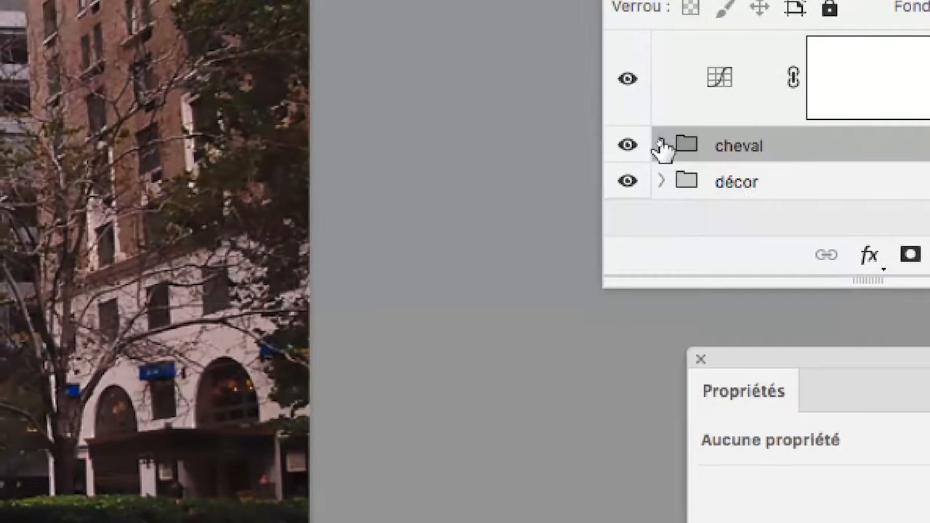
left_click(617, 138)
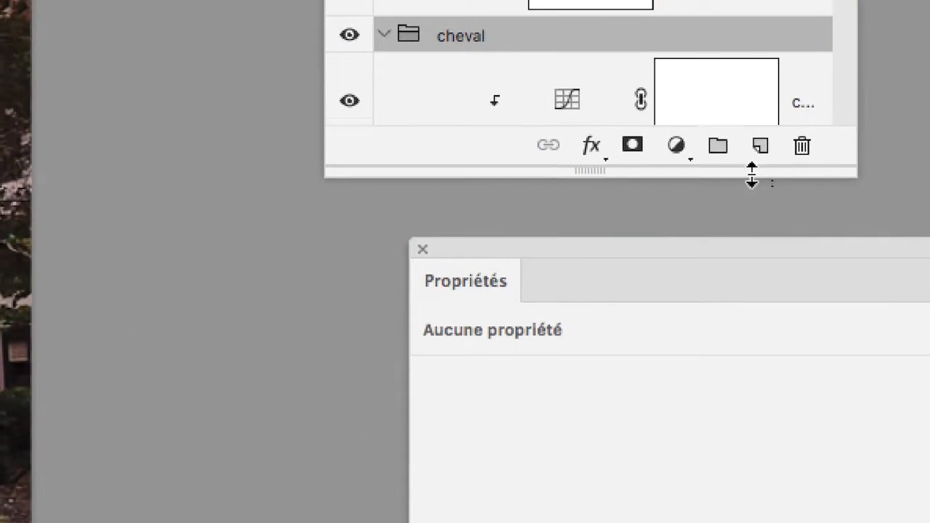
left_click_drag(751, 175, 749, 297)
left_click(699, 226)
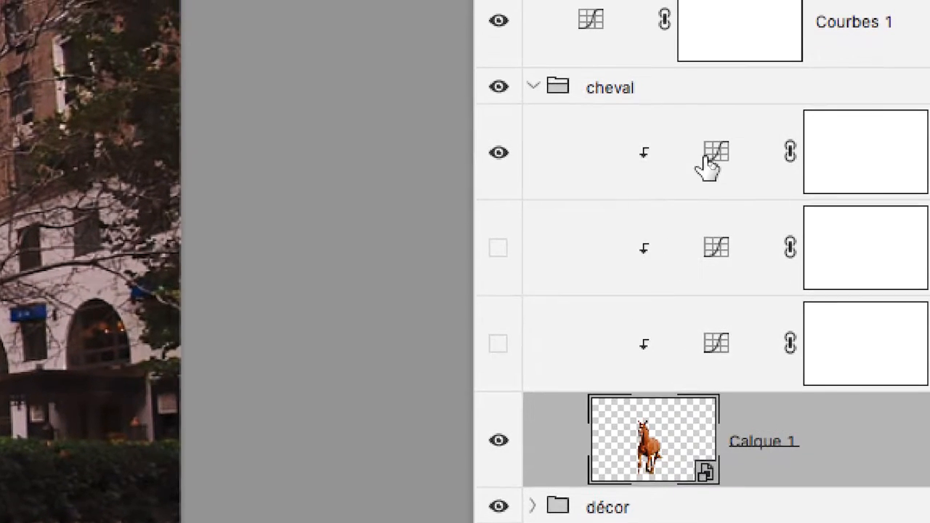
left_click(705, 167)
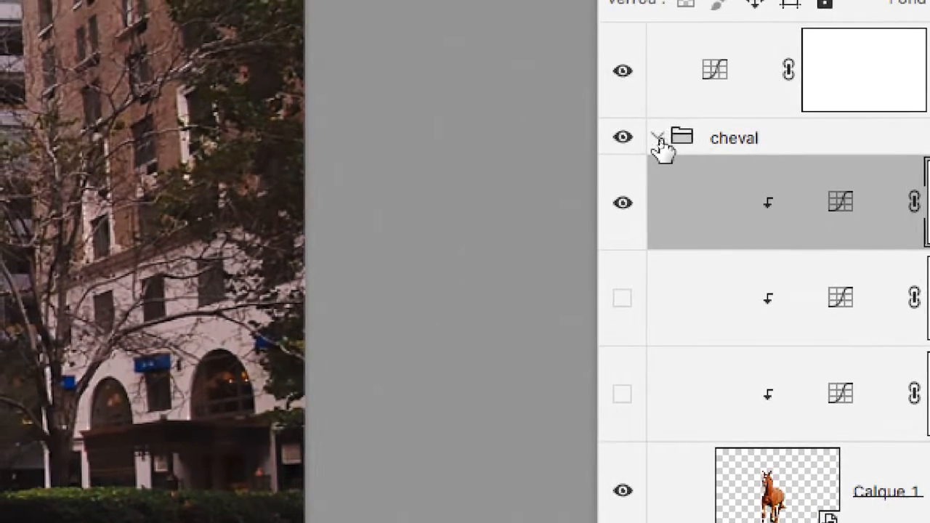
left_click(647, 127)
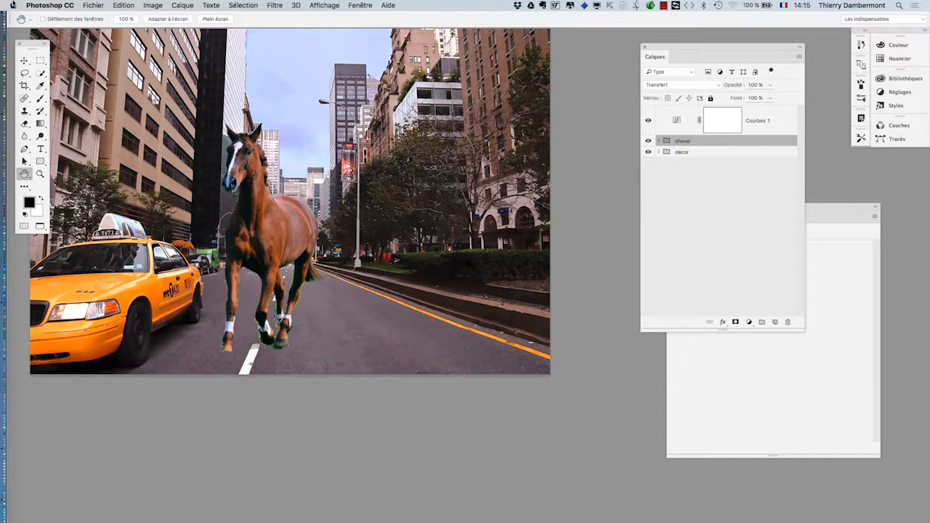
Start a new document and switch its width and height units to Pixels to check the dimensions
left_click(99, 5)
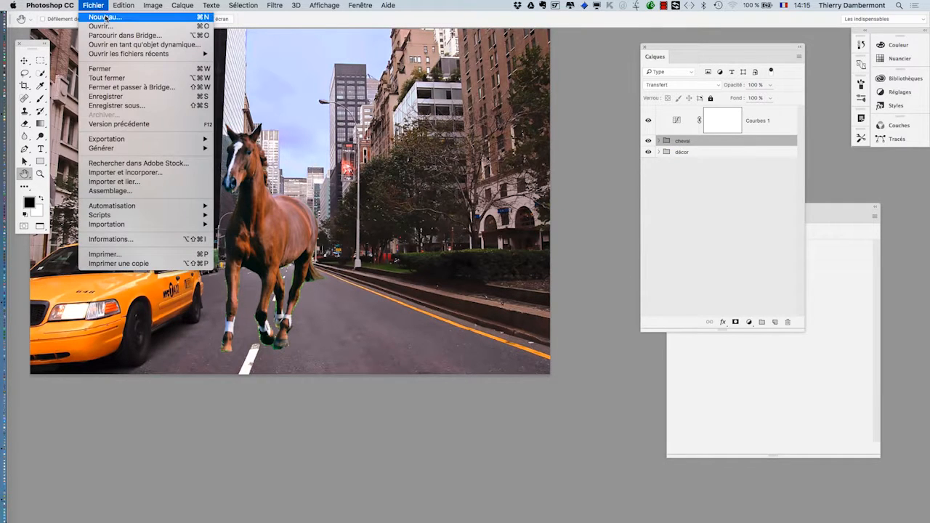
left_click(106, 16)
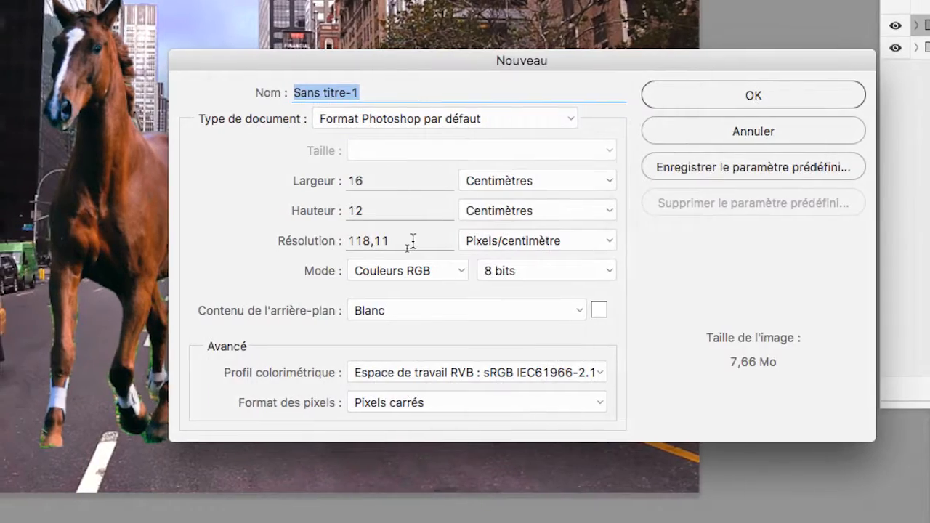
double_click(329, 252)
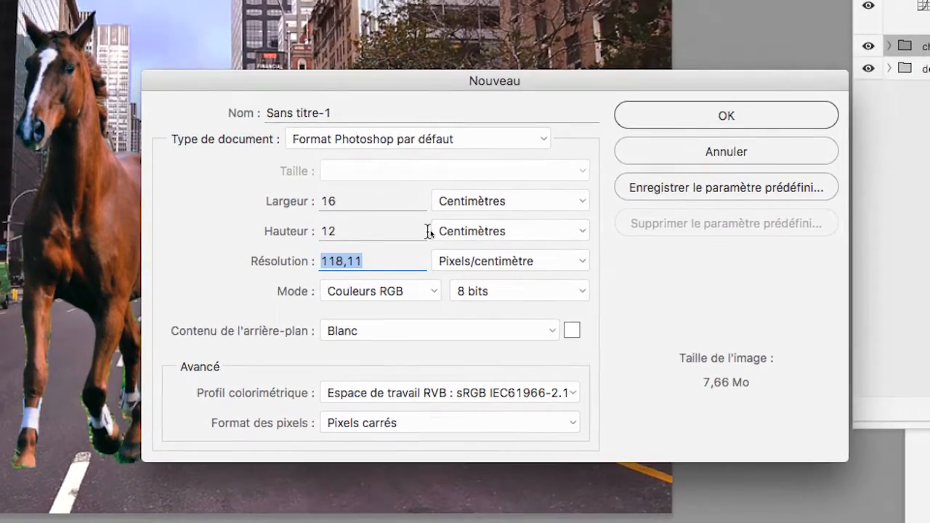
left_click(523, 172)
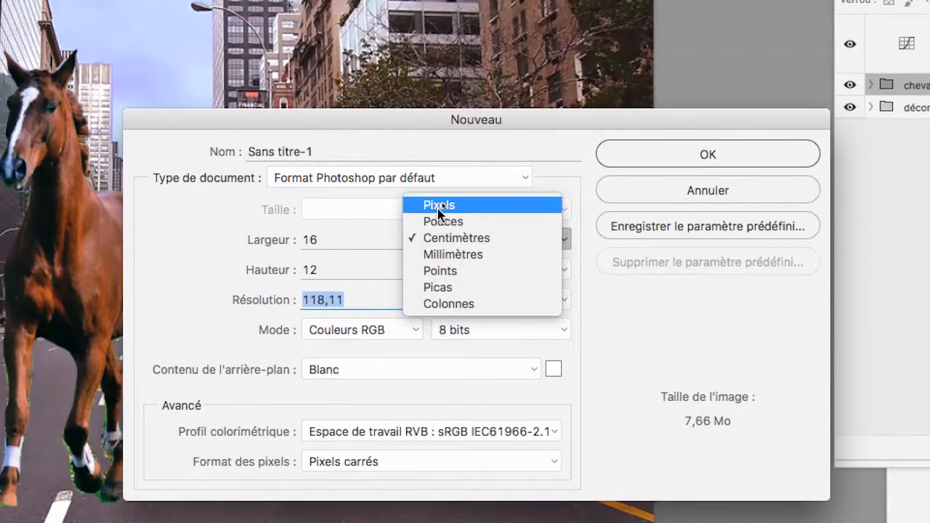
left_click(439, 205)
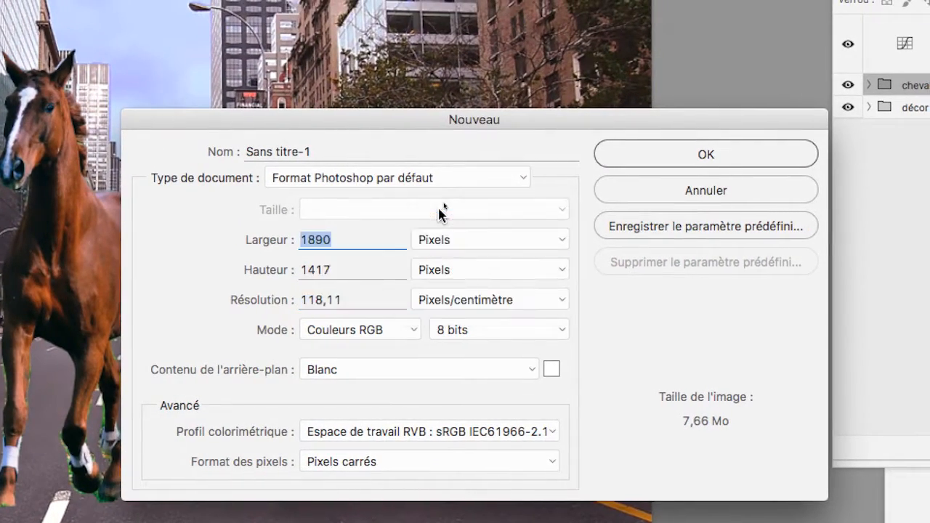
left_click(360, 239)
left_click_drag(404, 221, 344, 222)
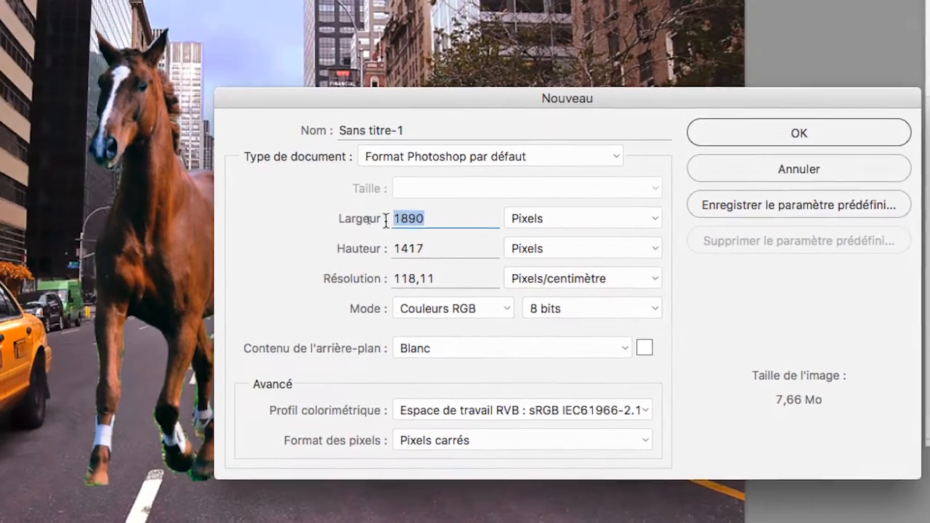
left_click_drag(393, 249, 346, 249)
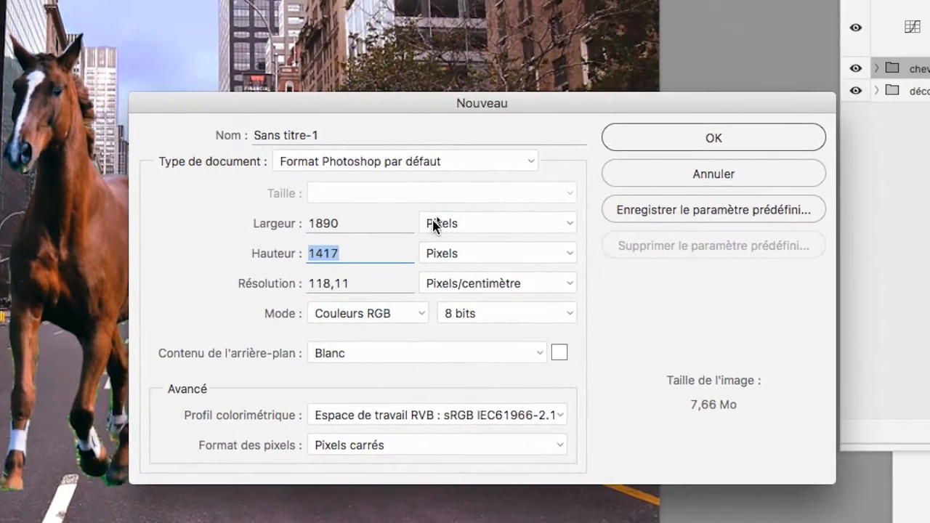
Return the new document's size units to Centimètres and set its resolution unit to Pixels/pouce
left_click(434, 225)
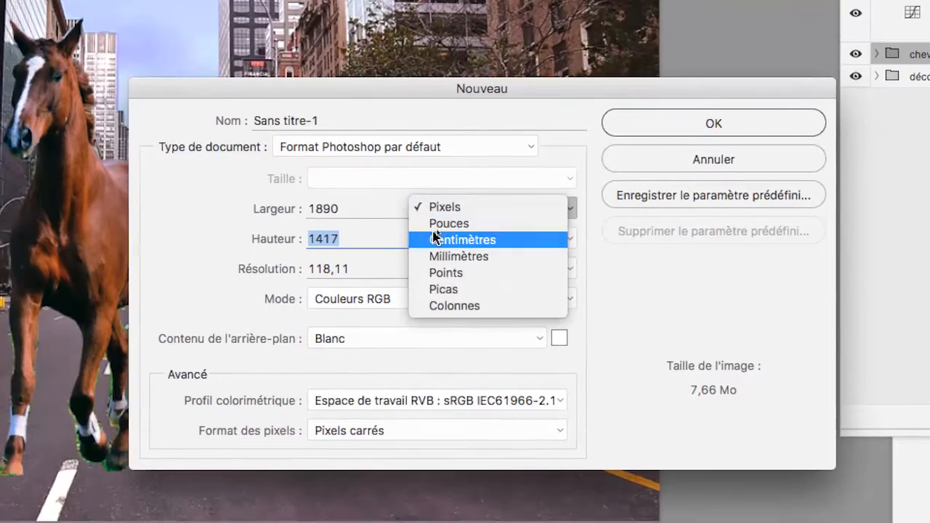
left_click(434, 240)
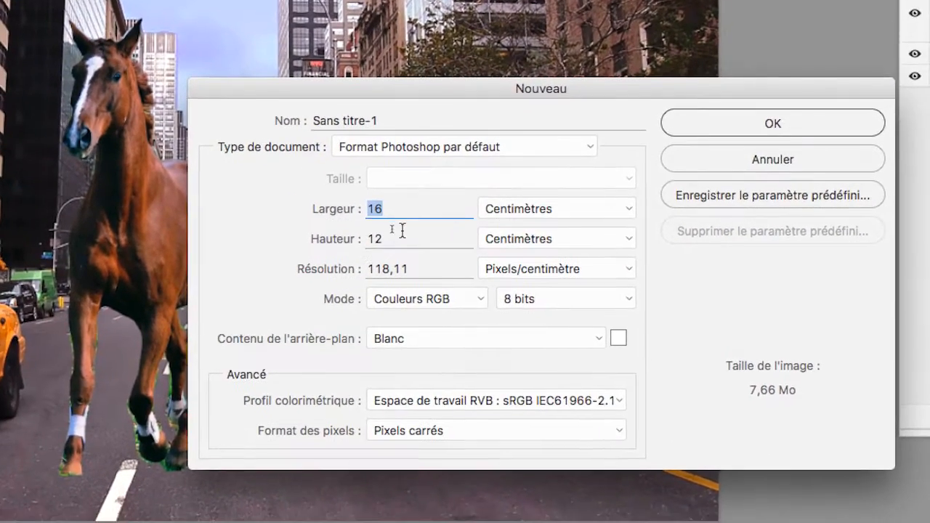
left_click_drag(341, 238, 299, 235)
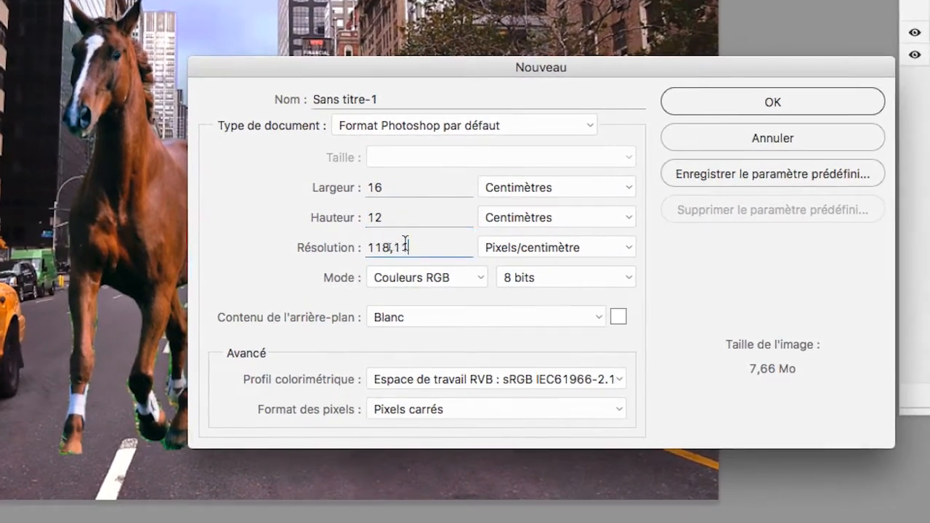
left_click_drag(440, 265, 398, 265)
left_click(454, 251)
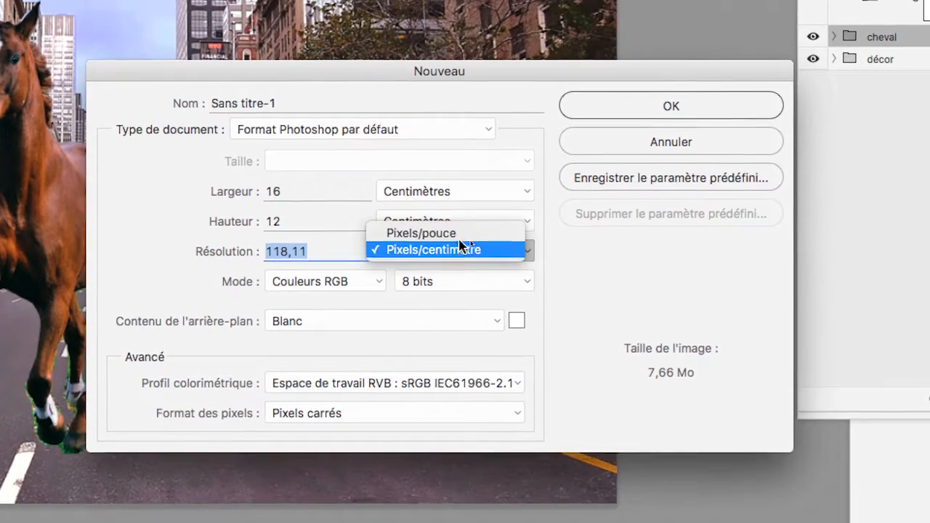
left_click(469, 231)
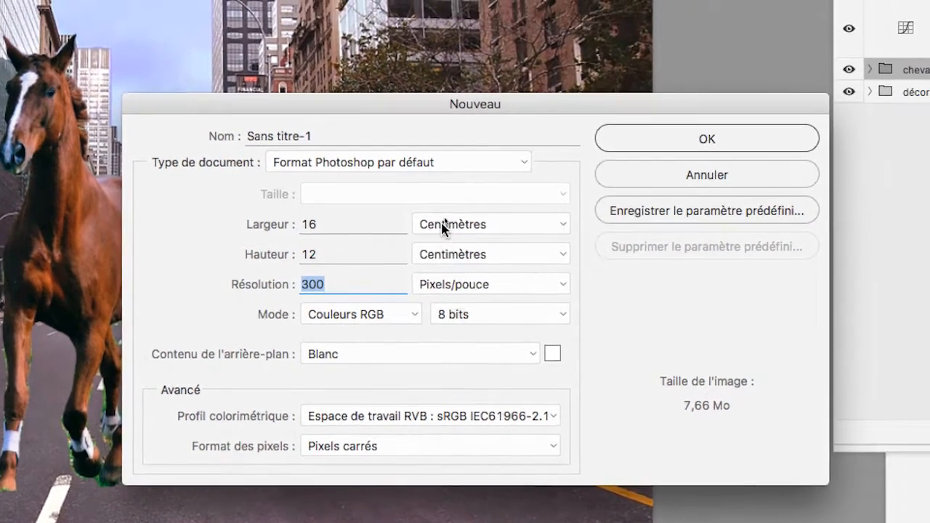
Switch the dimensions to Pixels and create the blank 1890 × 1417 document at 300 Pixels/pouce
left_click(444, 227)
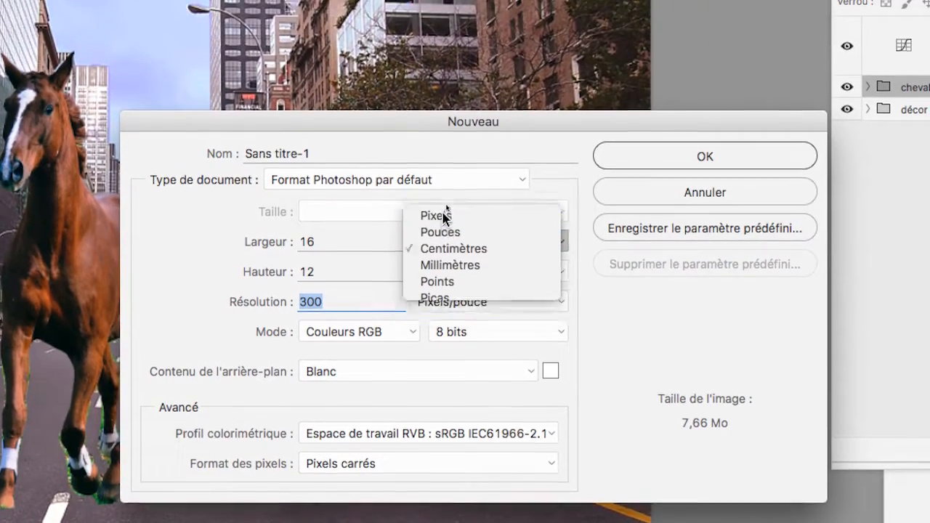
left_click(446, 206)
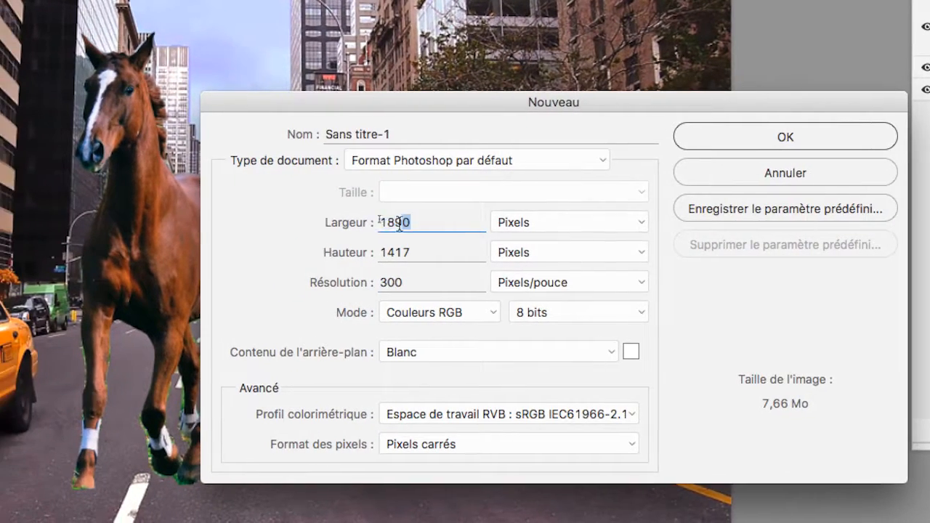
left_click_drag(399, 222, 378, 222)
left_click_drag(412, 251, 367, 250)
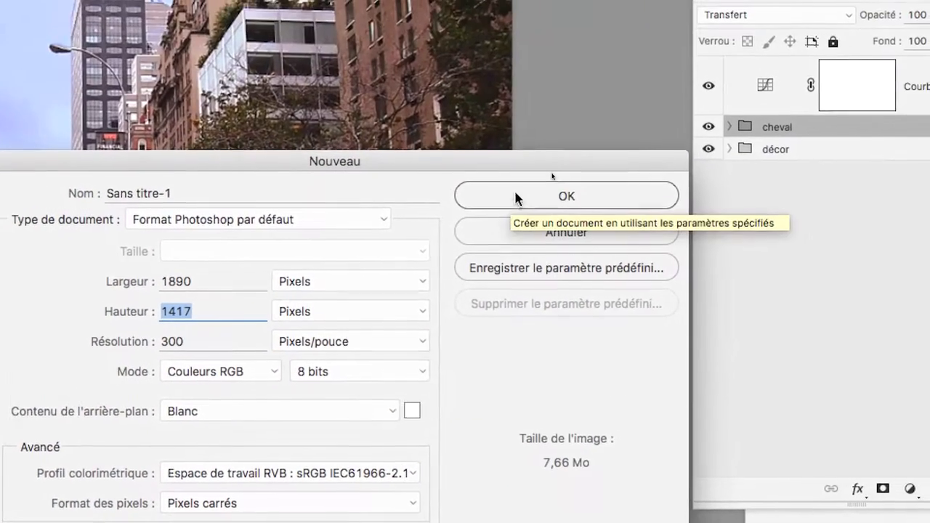
left_click(763, 50)
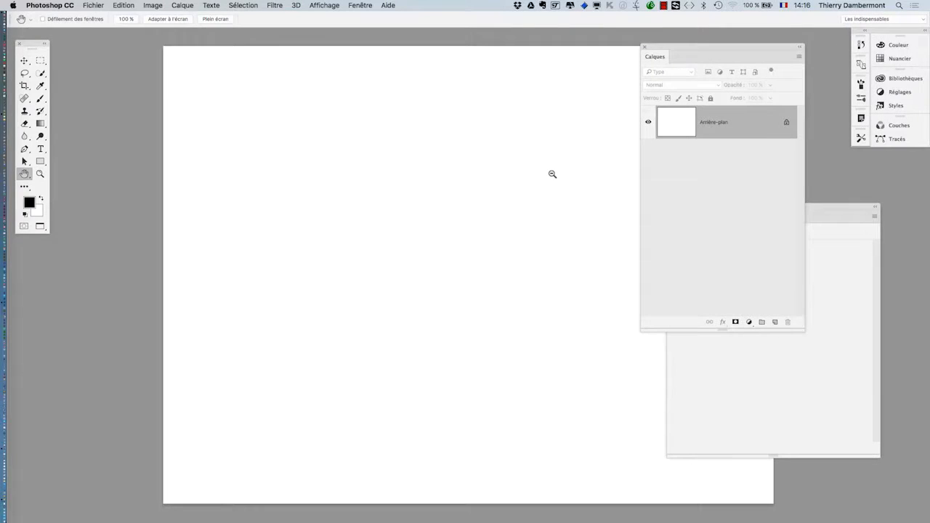
Tile the two open documents side by side with the 2 vignettes verticales arrangement
scroll(550, 181, "down", 3)
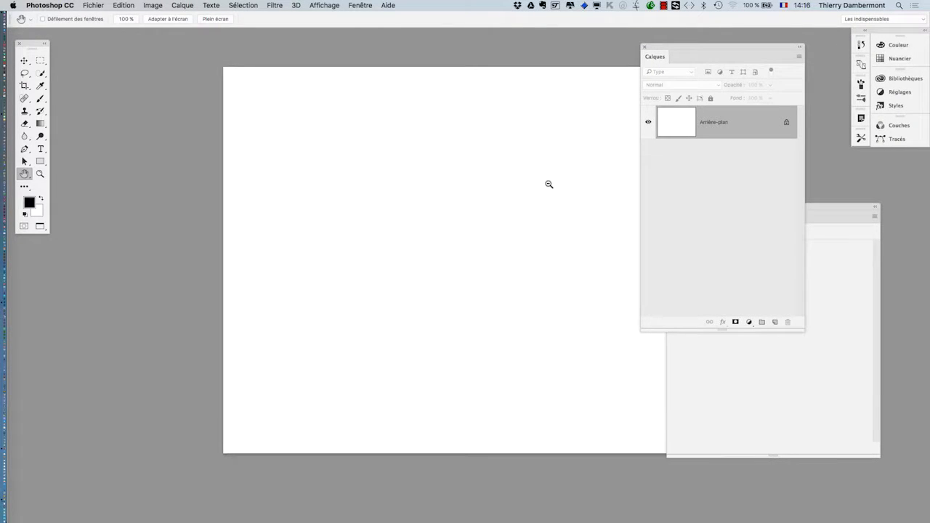
left_click_drag(496, 188, 353, 196)
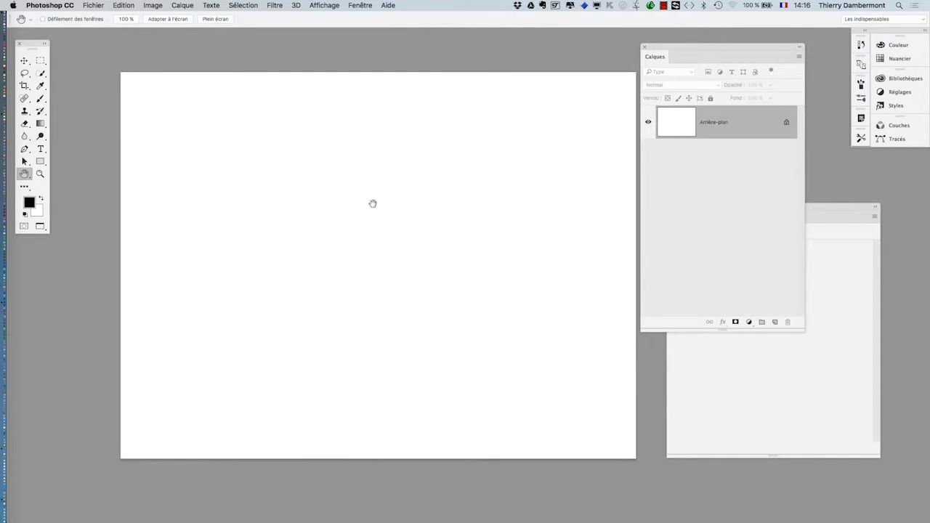
left_click(359, 5)
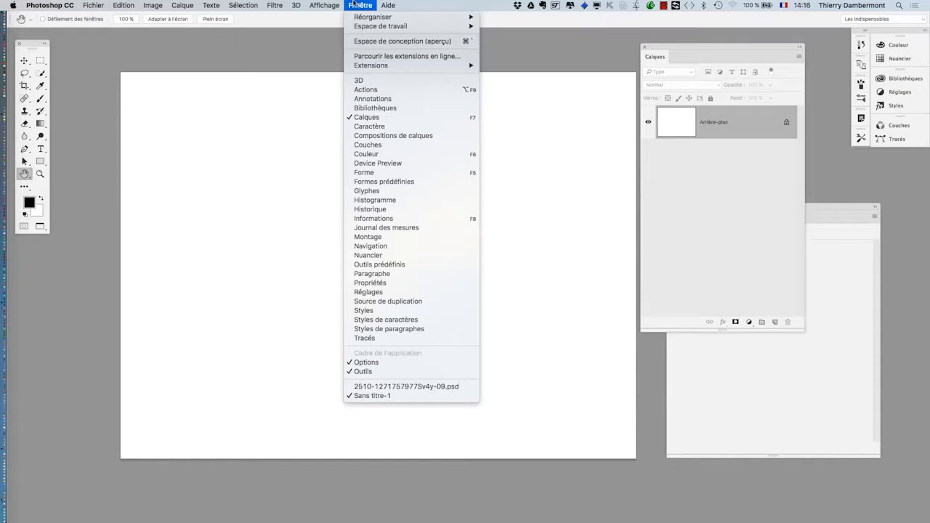
mouse_move(338, 3)
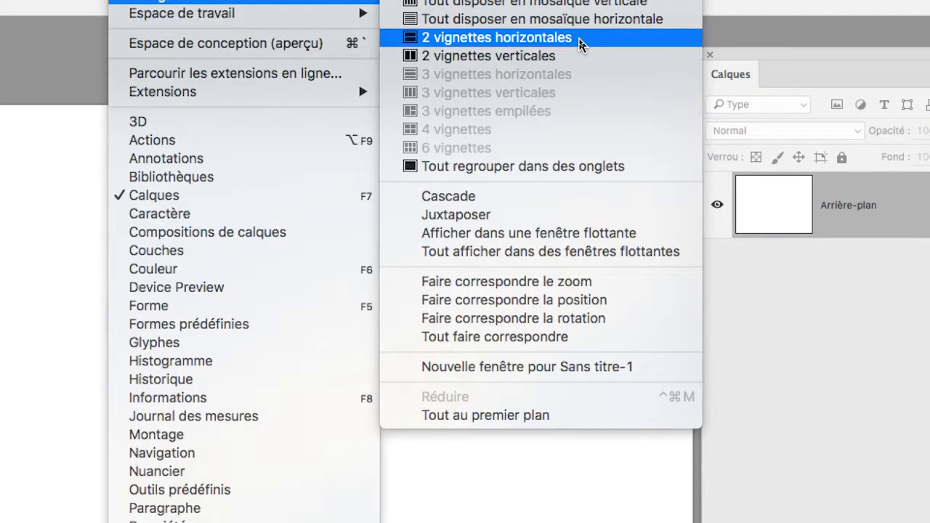
left_click(581, 56)
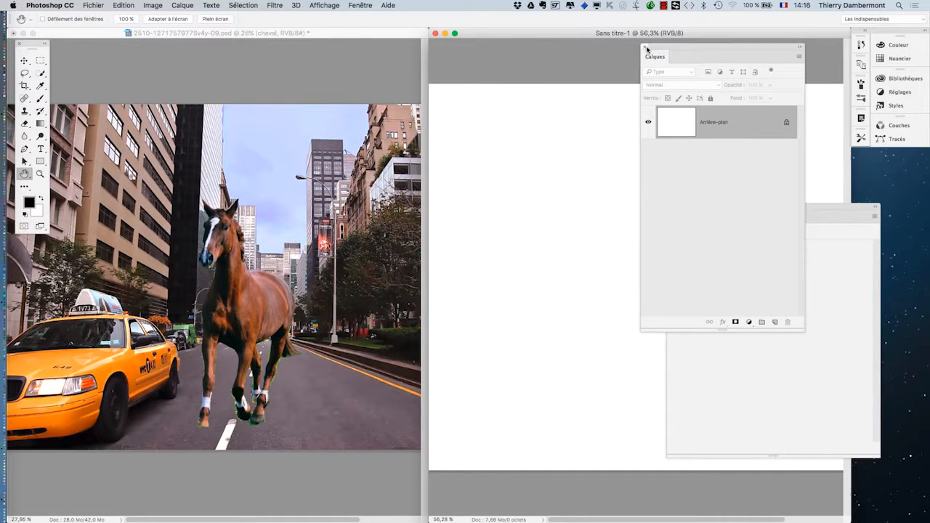
Close the Calques panel and zoom both documents out until each whole image fits in its window
left_click(645, 48)
left_click(672, 209)
scroll(623, 280, "down", 3)
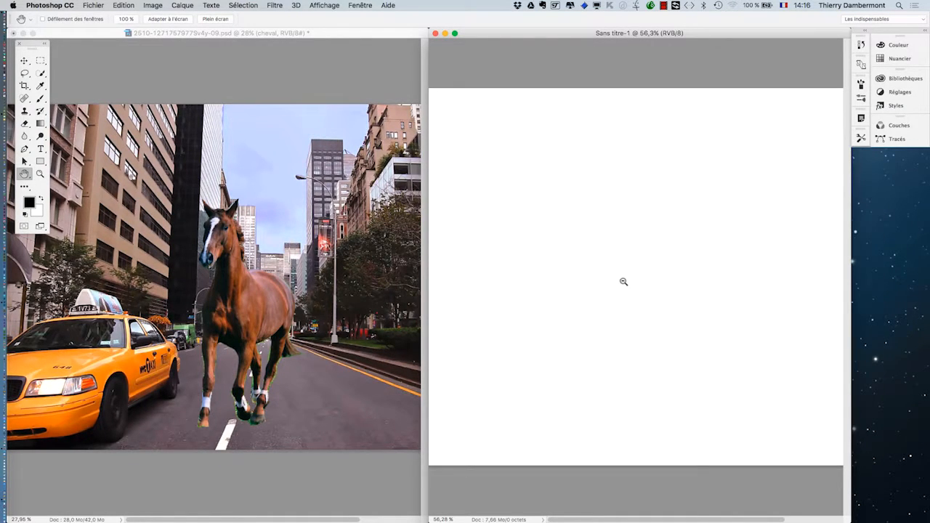
scroll(619, 283, "down", 3)
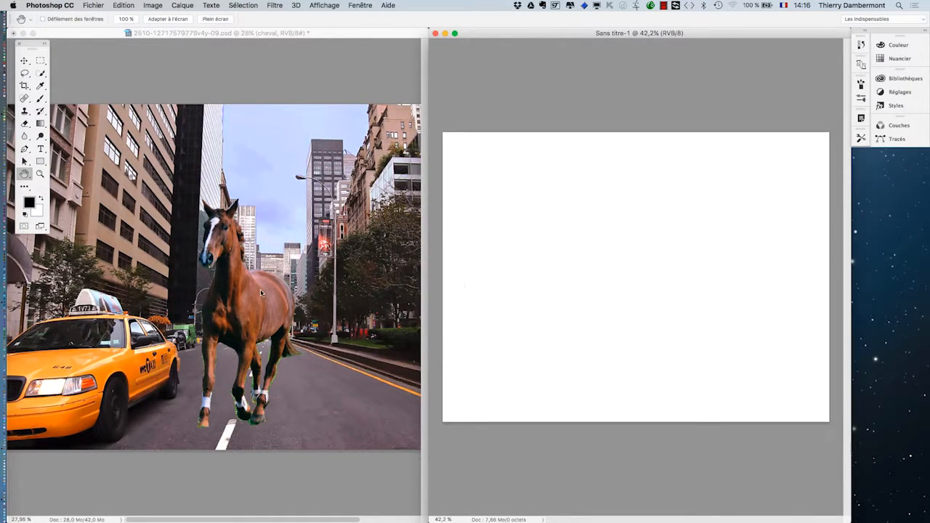
scroll(261, 293, "down", 3)
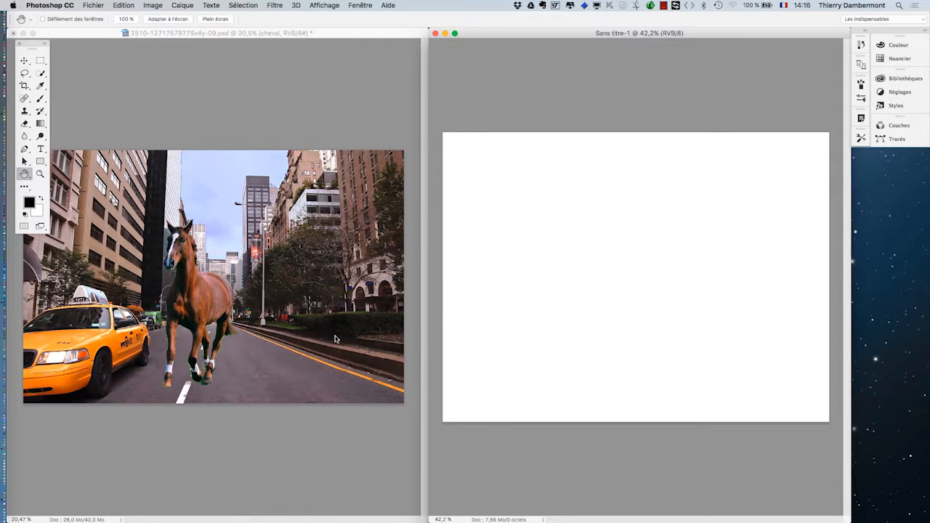
Make the horse composite the active document, show the Calques panel and place it over that document's window
left_click(354, 32)
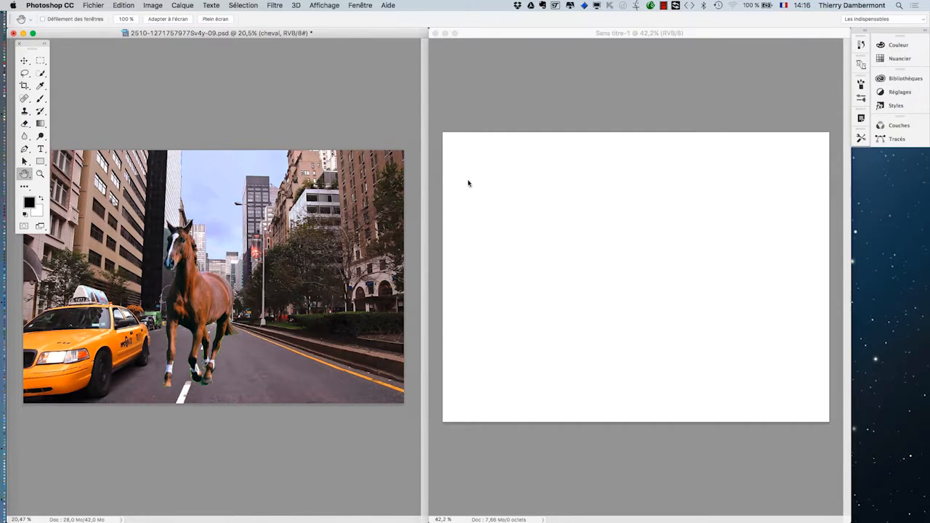
left_click(360, 5)
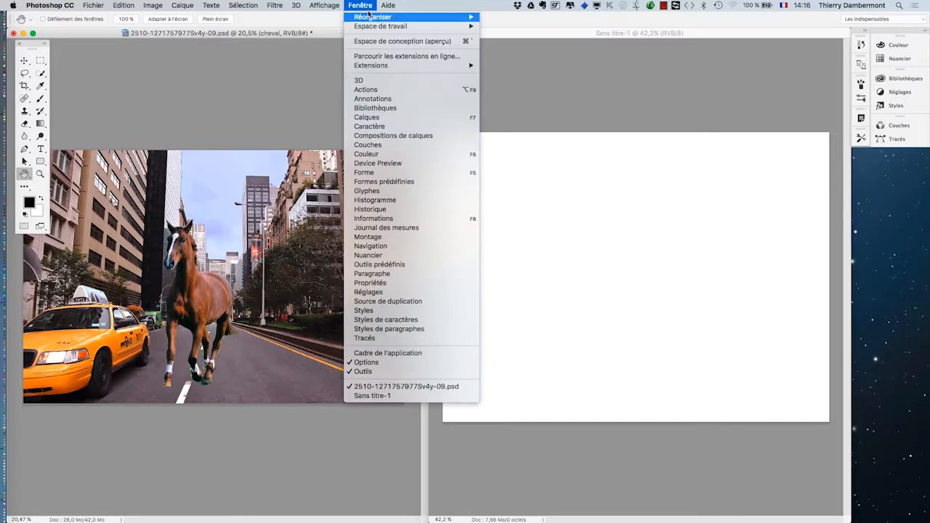
left_click(379, 118)
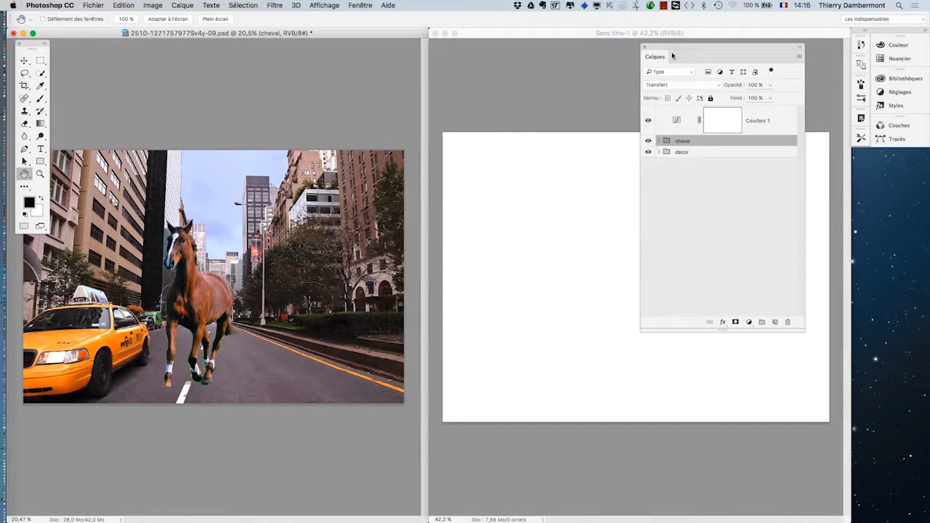
left_click_drag(672, 55, 284, 84)
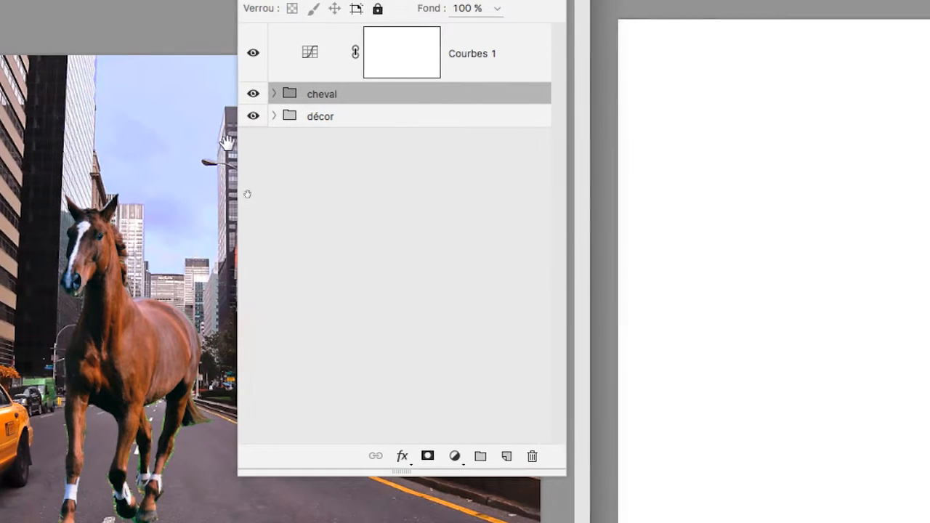
Open the cheval group to review the horse layer and its clipped adjustments, and close the group again
left_click(245, 123)
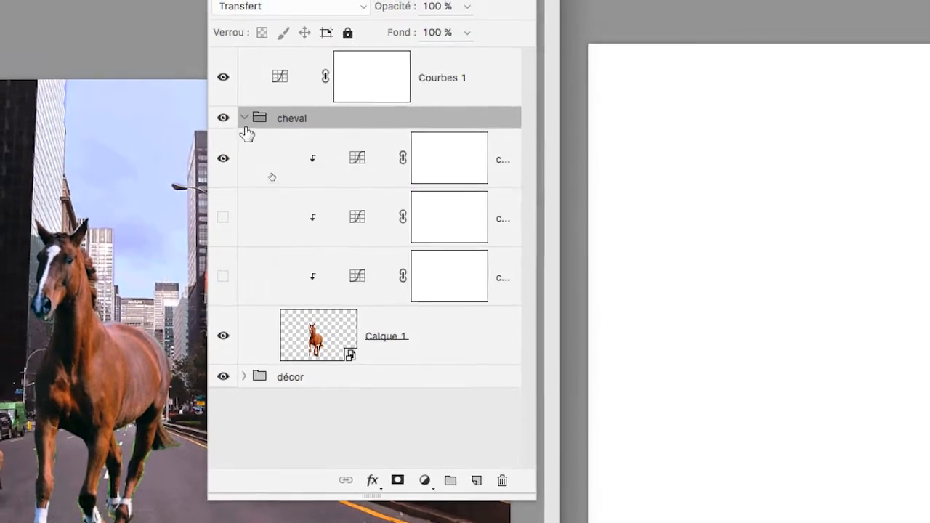
left_click(246, 124)
left_click(245, 124)
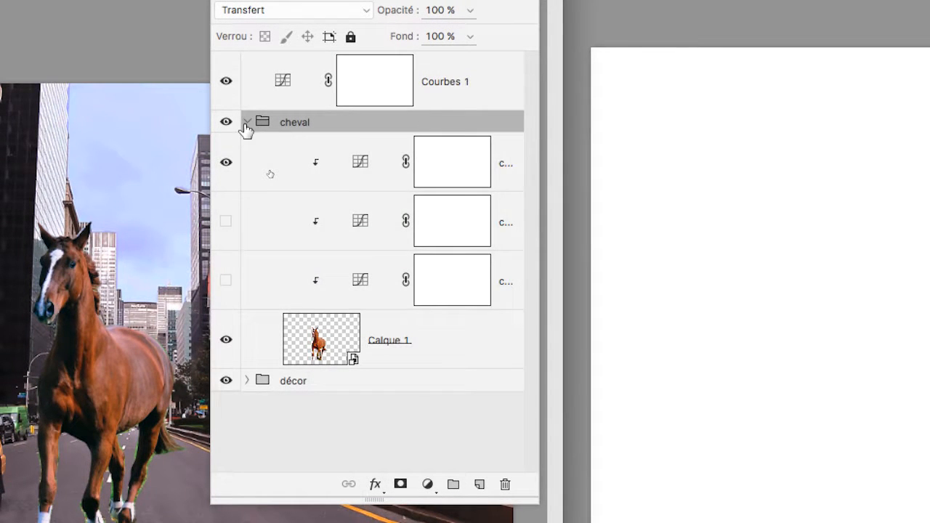
left_click(246, 124)
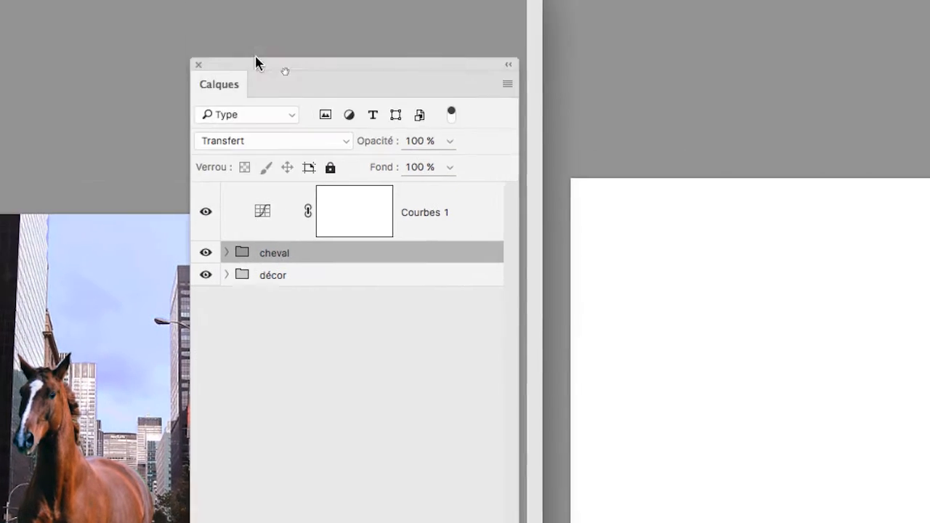
Copy the whole cheval group from the composite into the blank Sans titre-1 document
left_click(222, 10)
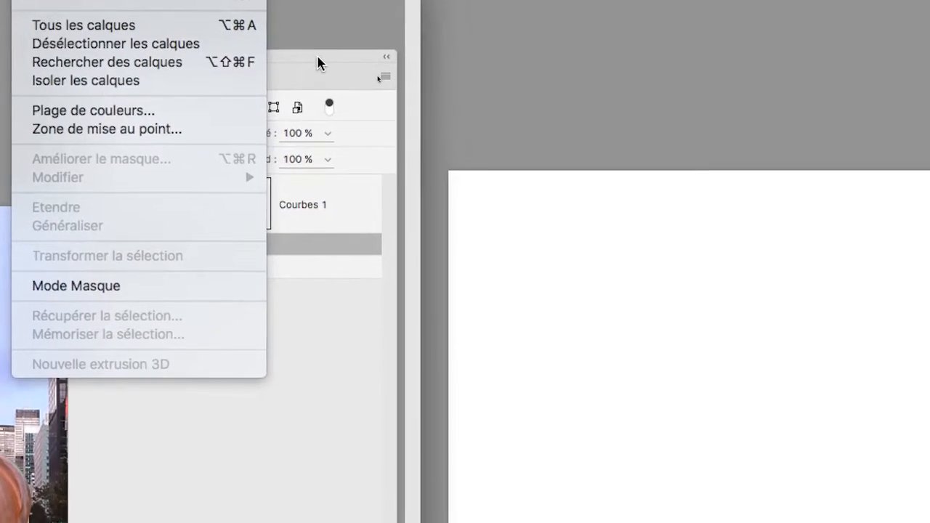
left_click(453, 124)
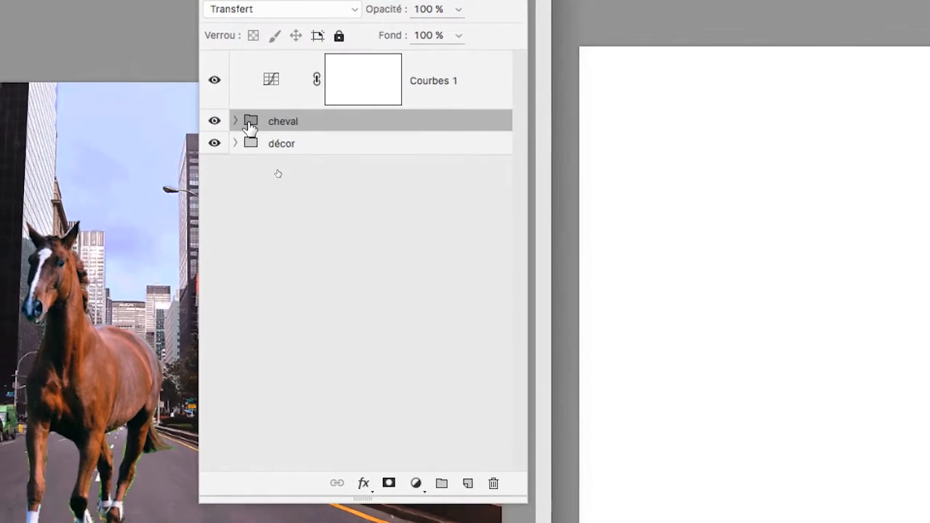
left_click_drag(249, 125, 490, 185)
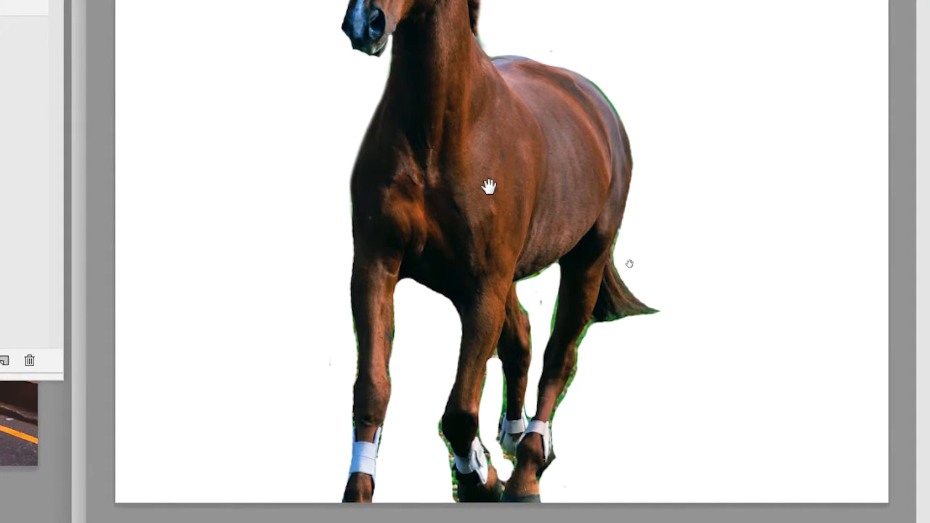
Check the composite's pixel dimensions in Taille de l'image and leave the dialog without changing anything
left_click(282, 34)
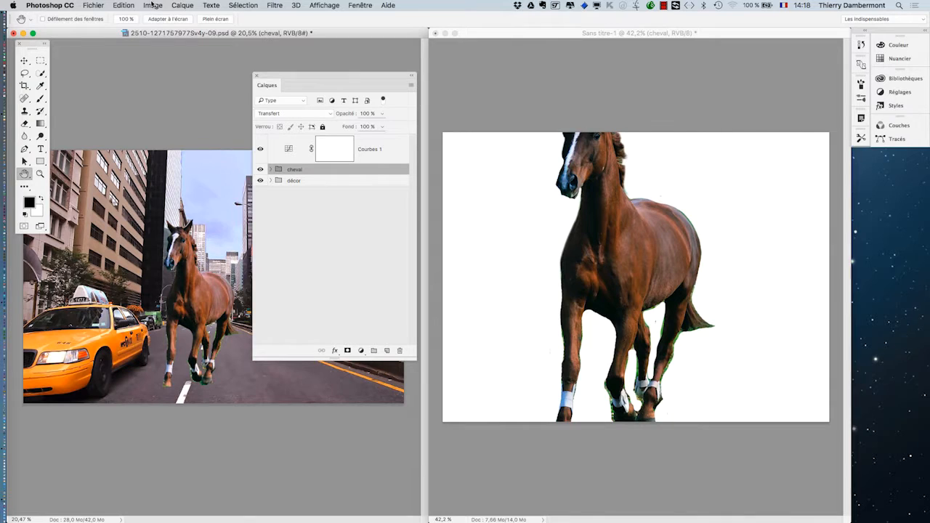
left_click(152, 5)
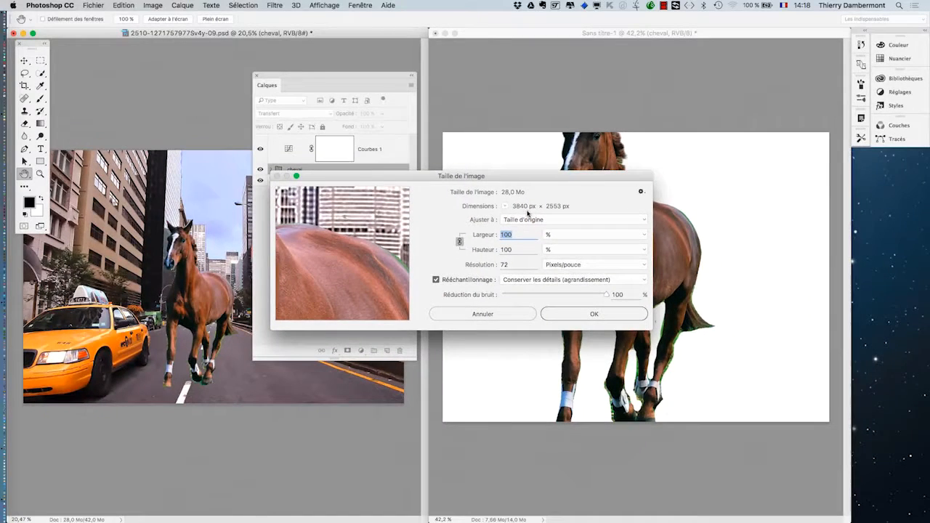
left_click(512, 314)
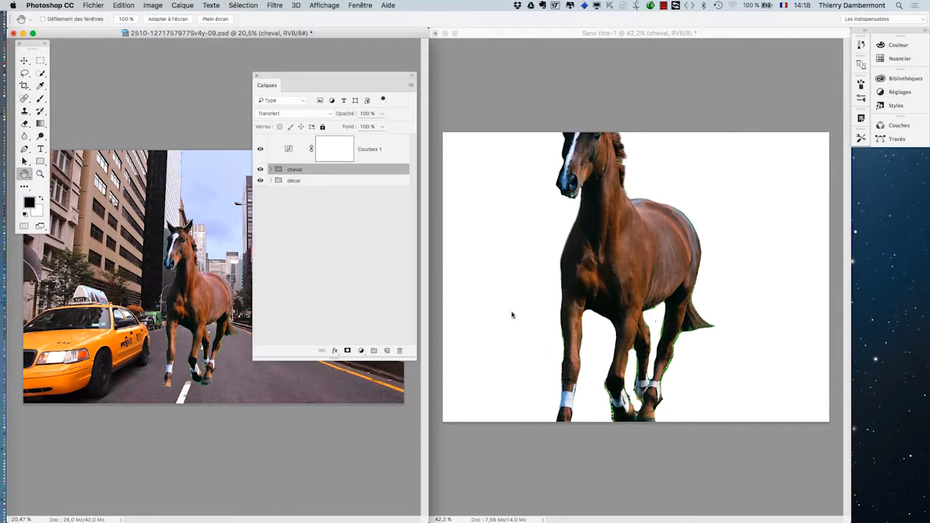
Activate Sans titre-1, start another new document and switch its size units to Pixels to compare width and height
left_click(576, 107)
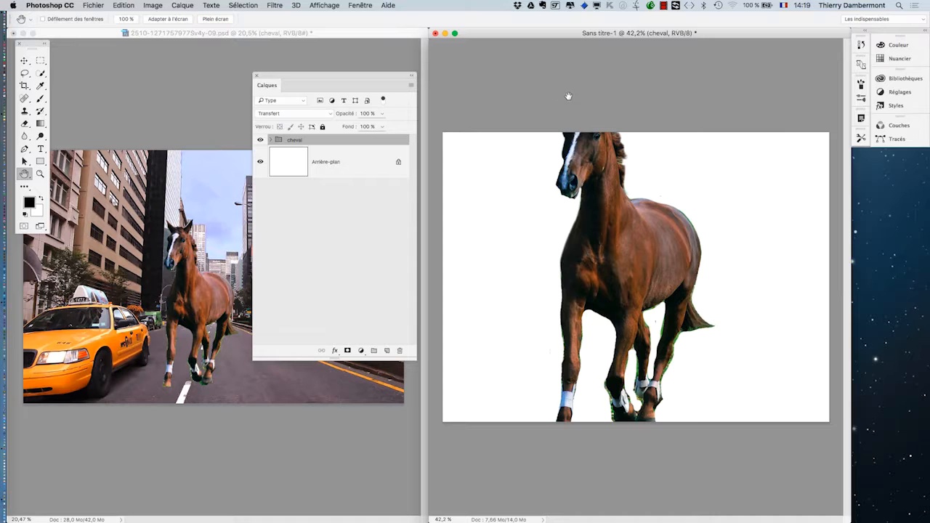
left_click(79, 5)
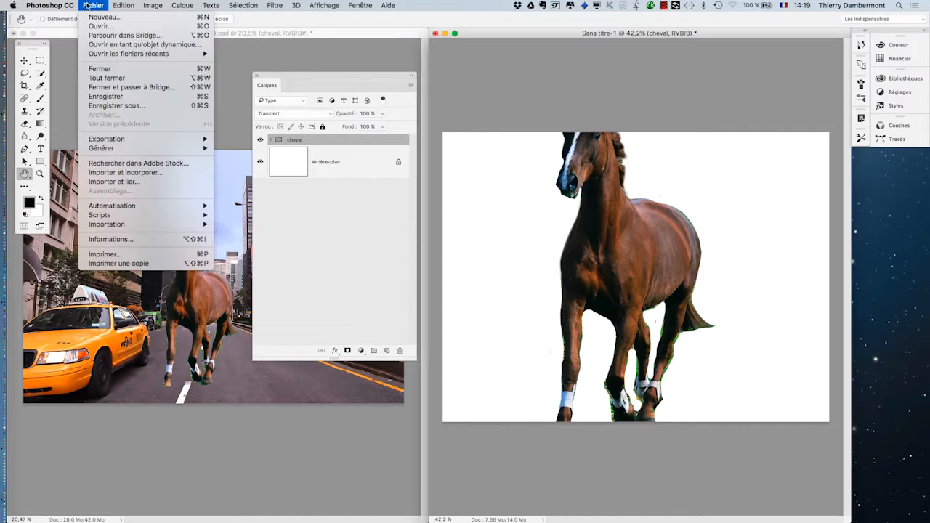
left_click(94, 19)
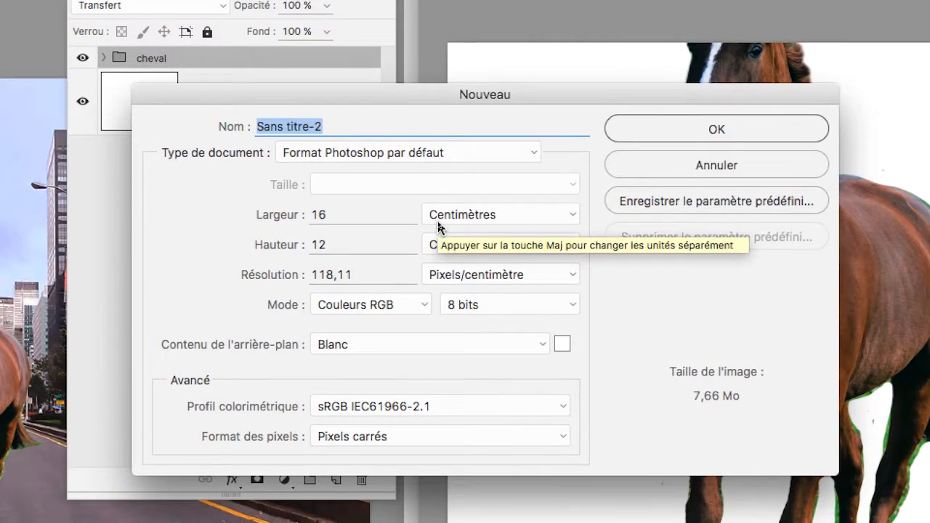
left_click(440, 216)
left_click(444, 187)
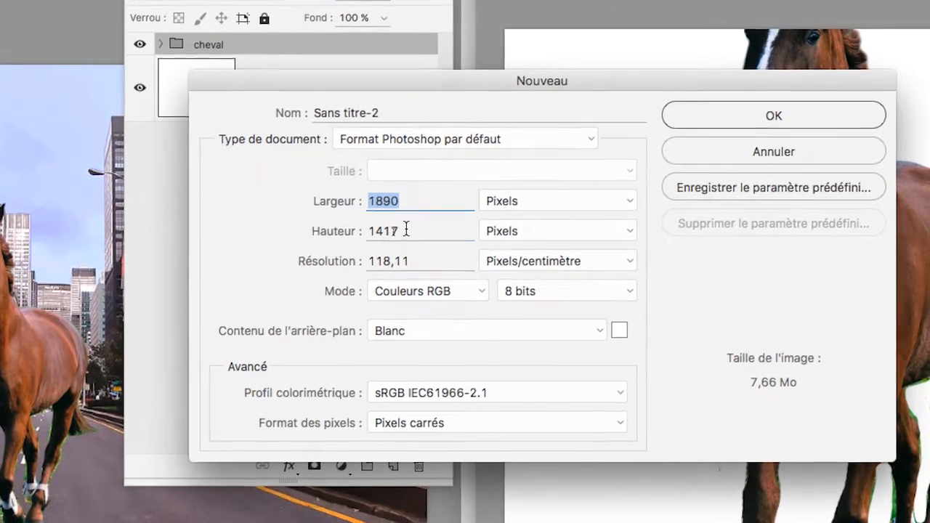
left_click_drag(403, 229, 369, 230)
left_click_drag(398, 199, 367, 199)
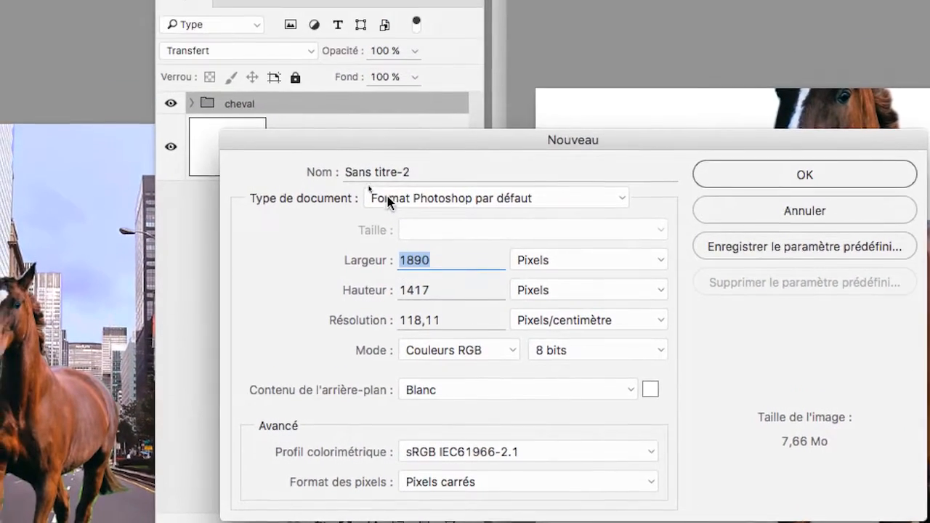
Review the document type presets, choose Format Photoshop par défaut and cancel the new document
left_click(405, 164)
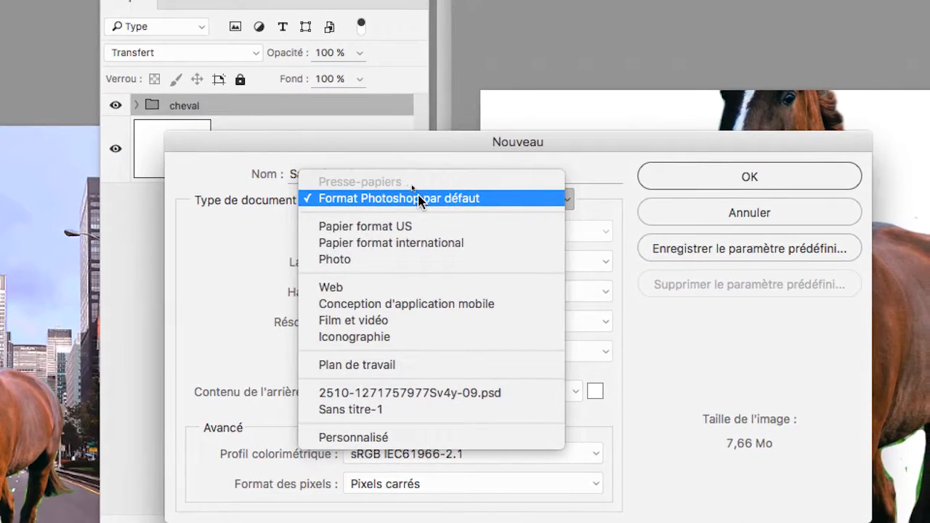
left_click(423, 194)
left_click(408, 199)
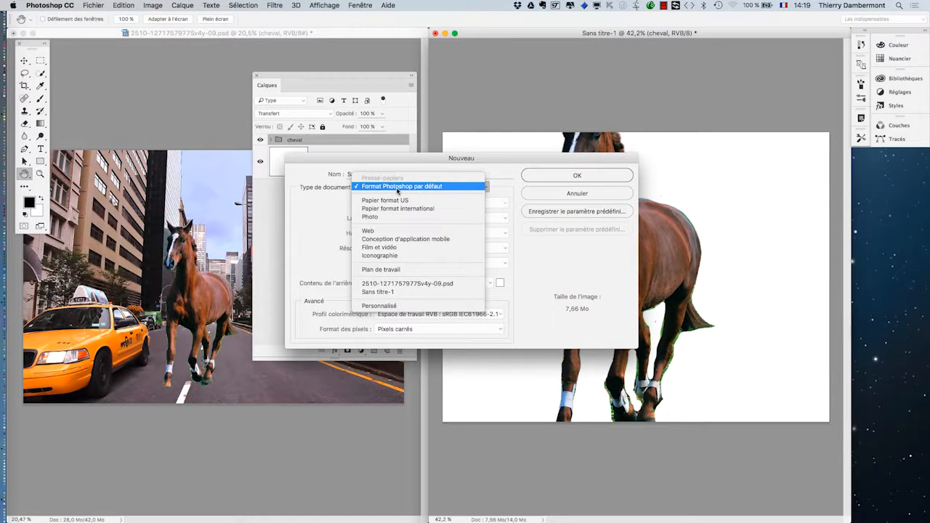
left_click(398, 188)
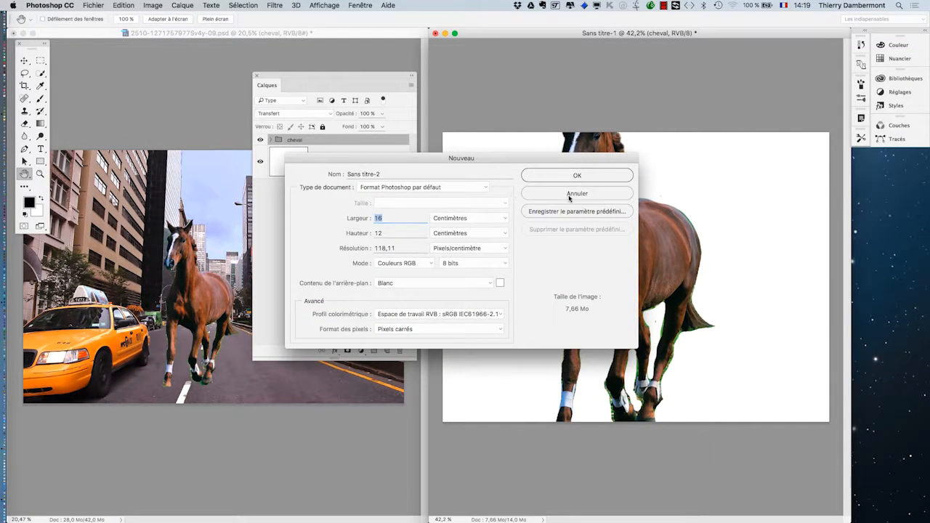
left_click(571, 194)
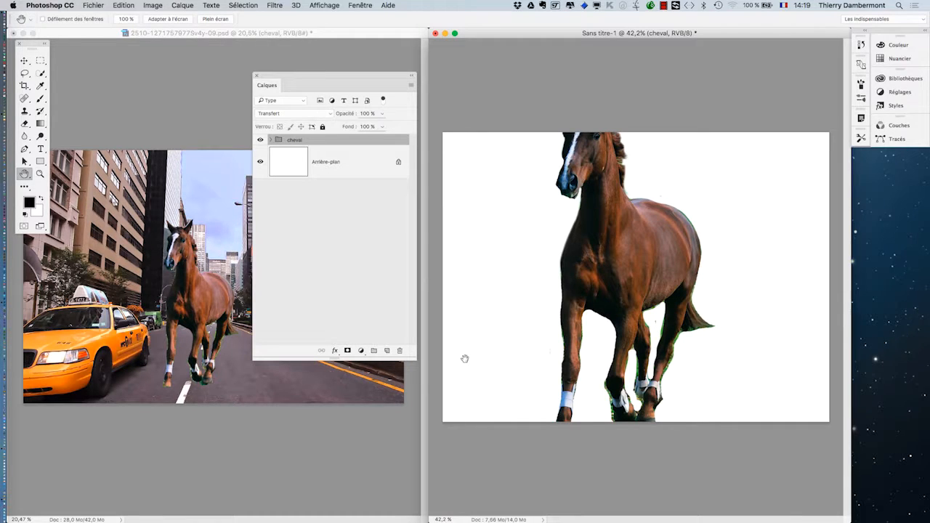
Move the tool palette beside the Sans titre-1 canvas and extend the crop frame upward past the horse's ears
scroll(661, 258, "down", 5)
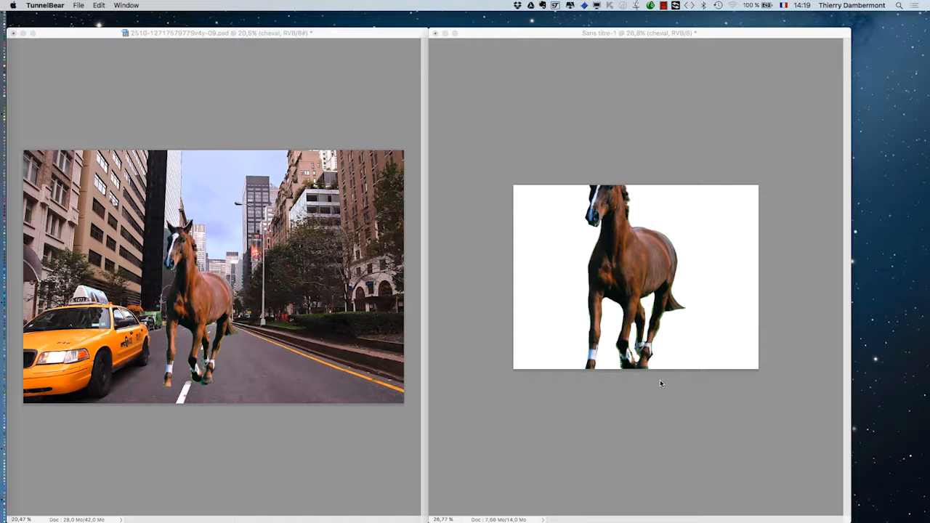
left_click(625, 34)
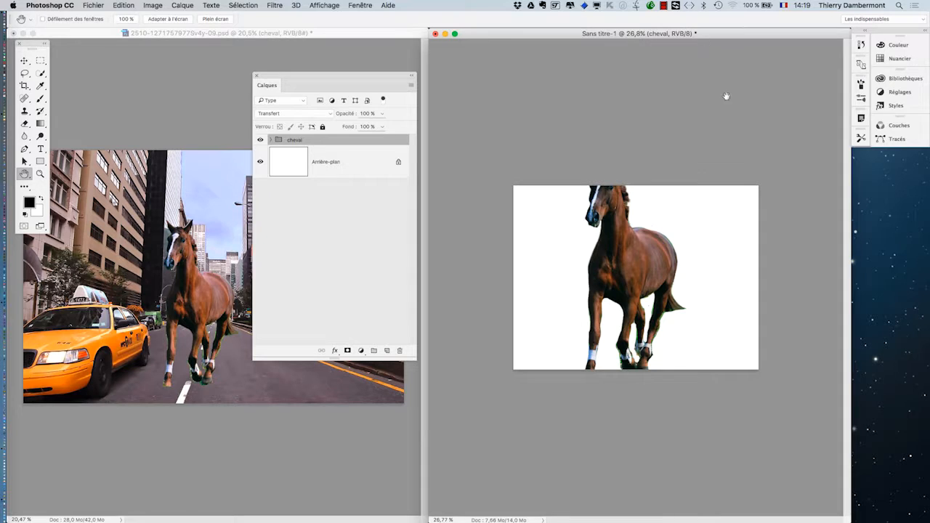
left_click_drag(35, 47, 458, 132)
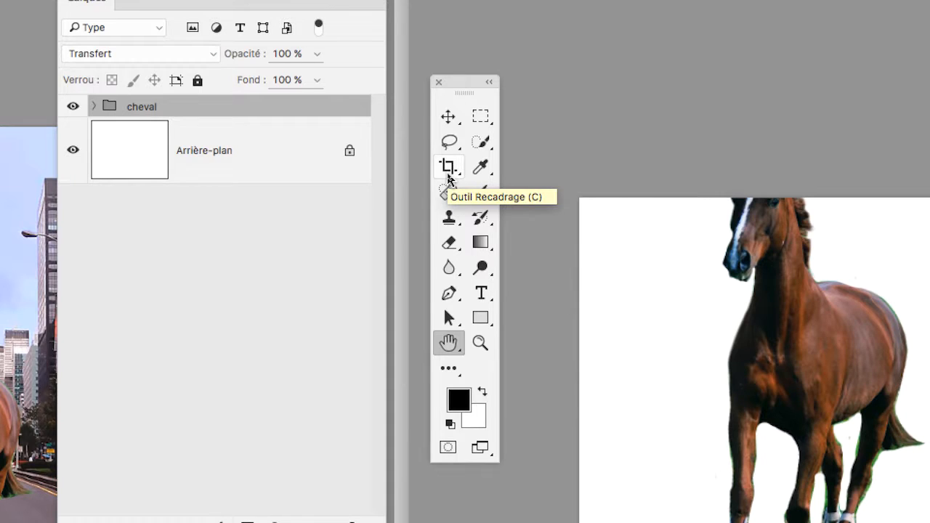
left_click(447, 171)
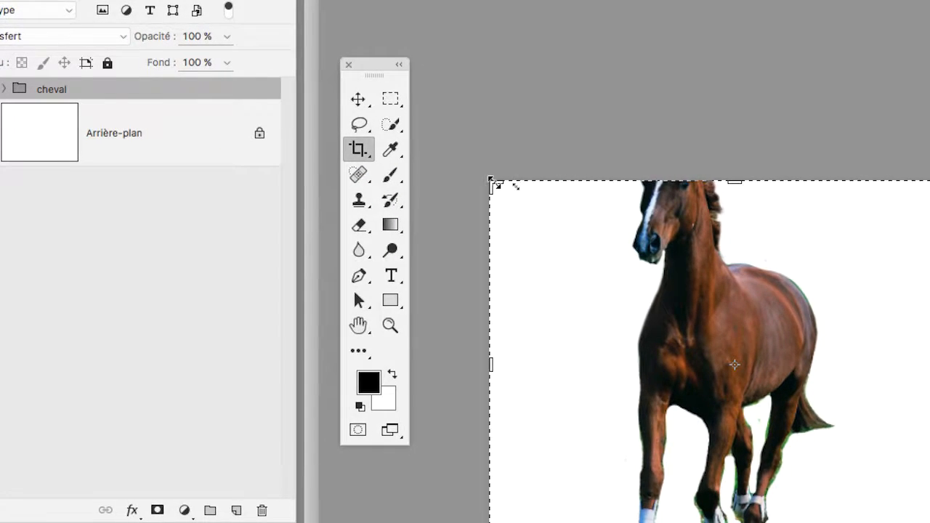
left_click_drag(584, 202, 568, 114)
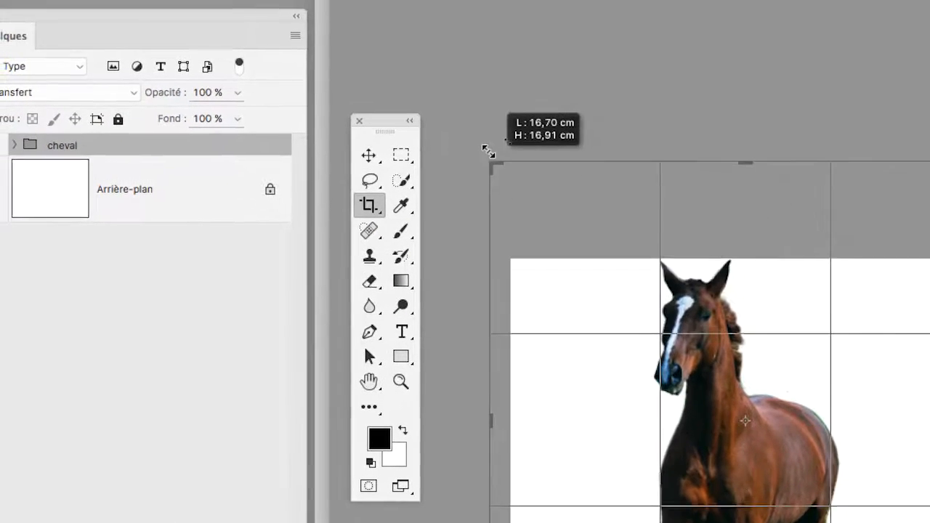
left_click_drag(488, 151, 490, 150)
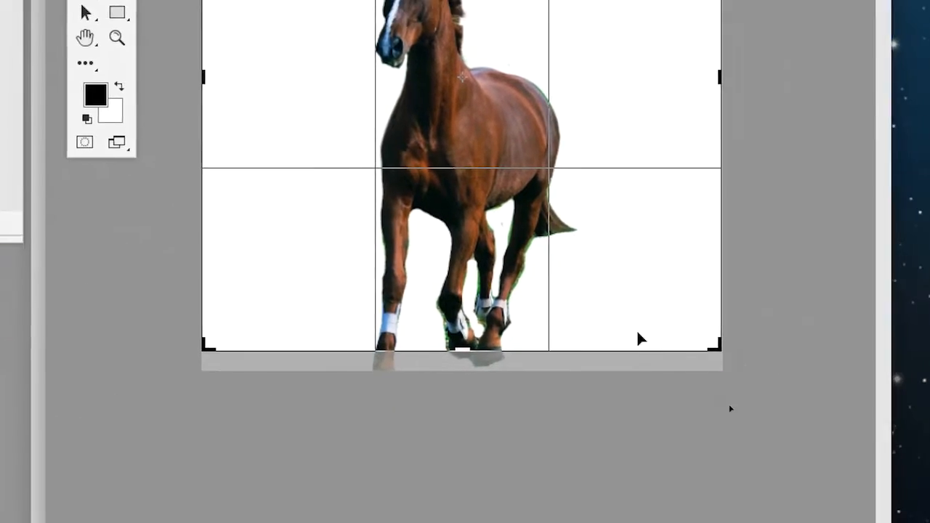
Extend the crop frame below the hooves and outward on both sides, and apply it for a canvas of about 2225 × 3002 px
left_click_drag(714, 348, 713, 439)
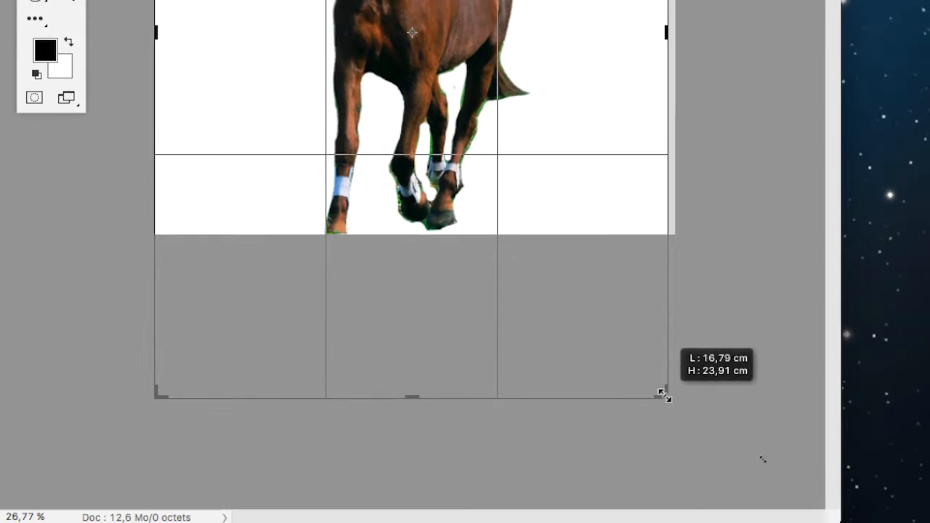
left_click_drag(663, 394, 665, 396)
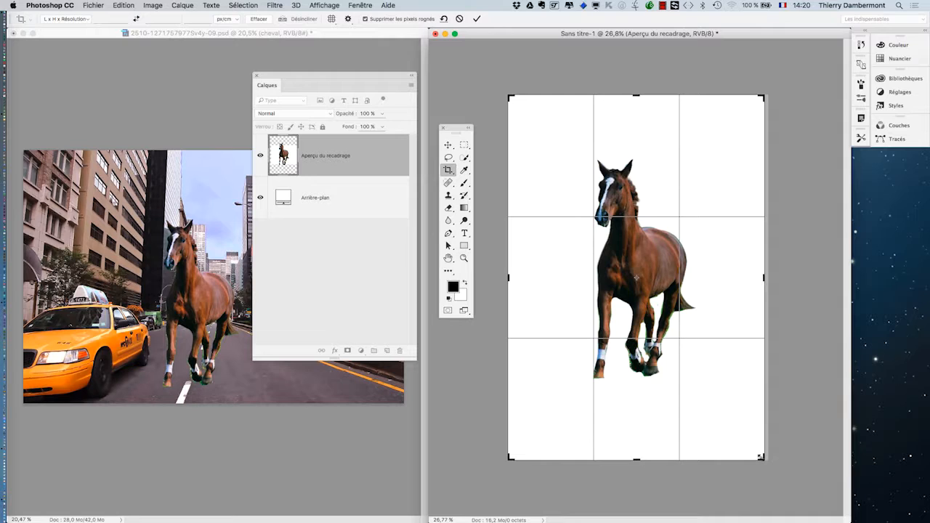
left_click_drag(759, 456, 761, 466)
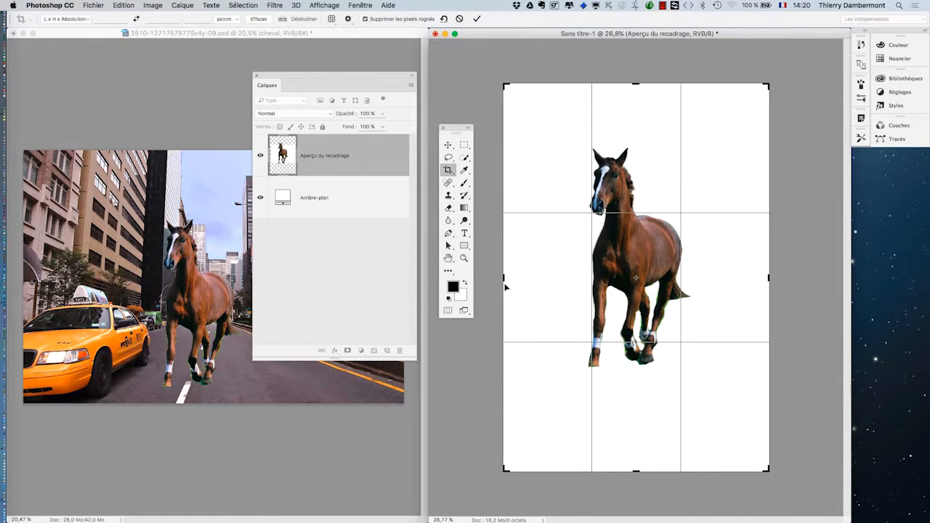
left_click_drag(503, 278, 499, 277)
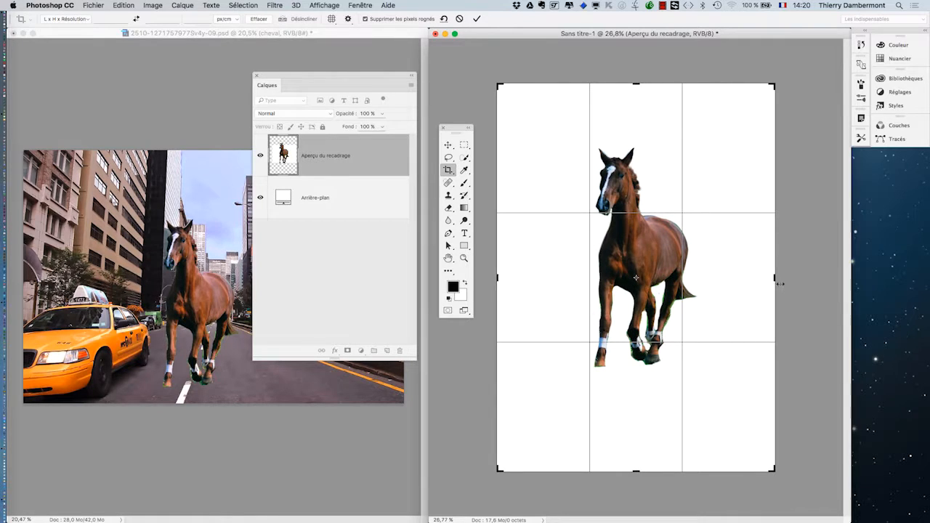
left_click_drag(779, 283, 782, 282)
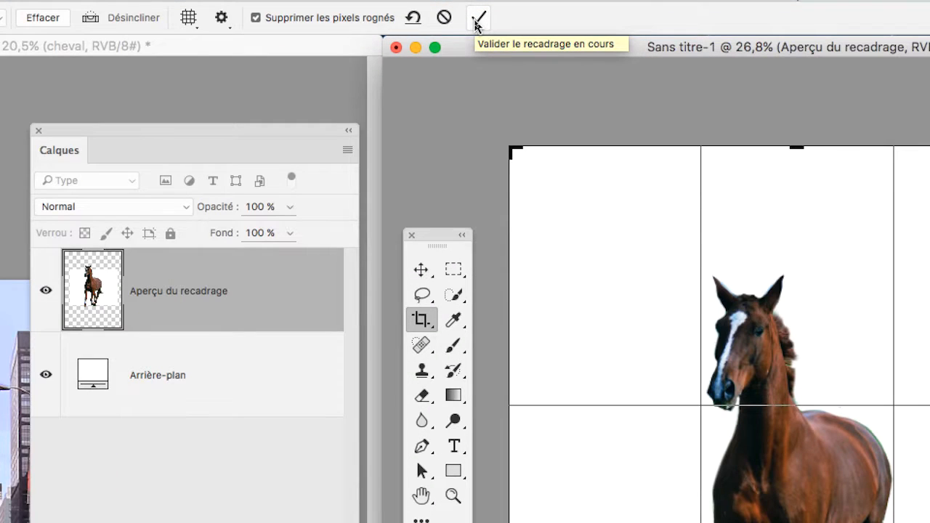
left_click(478, 17)
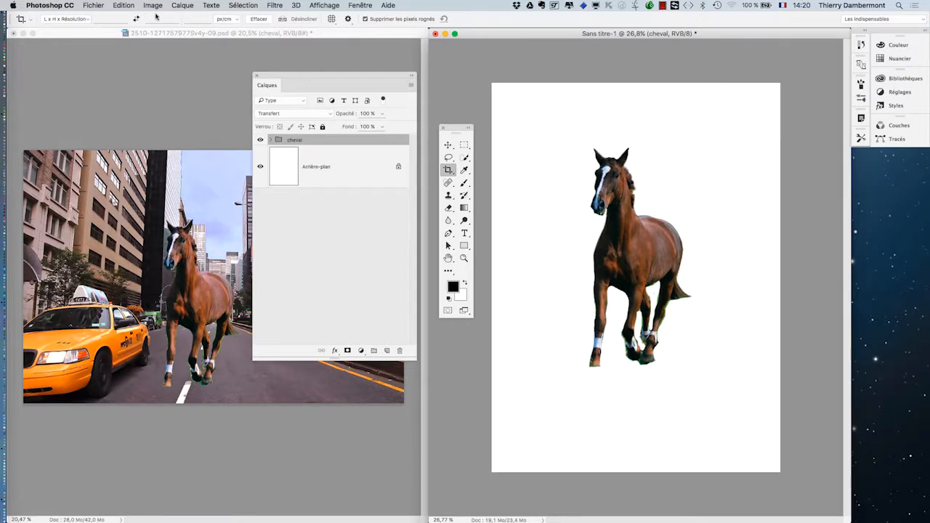
Check the pixel dimensions of the enlarged Sans titre-1 in Taille de l'image and leave the dialog without changes
left_click(152, 6)
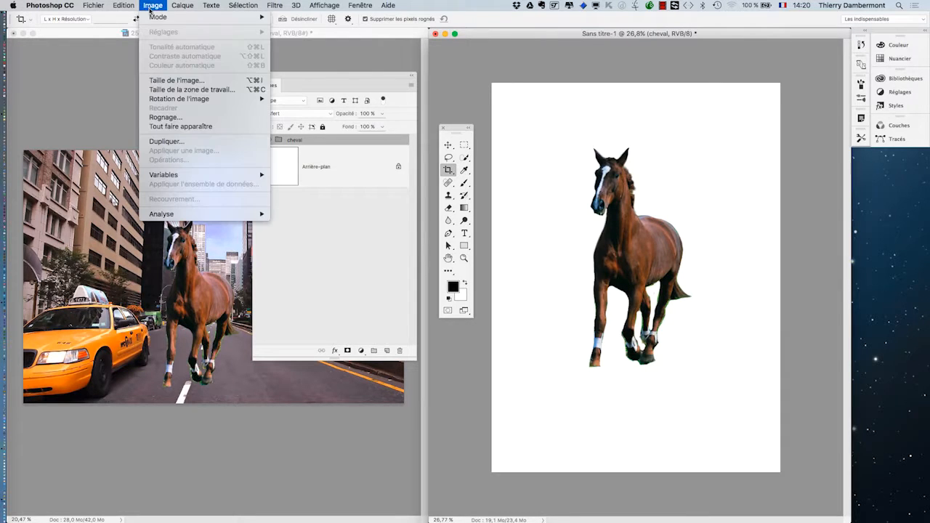
left_click(175, 80)
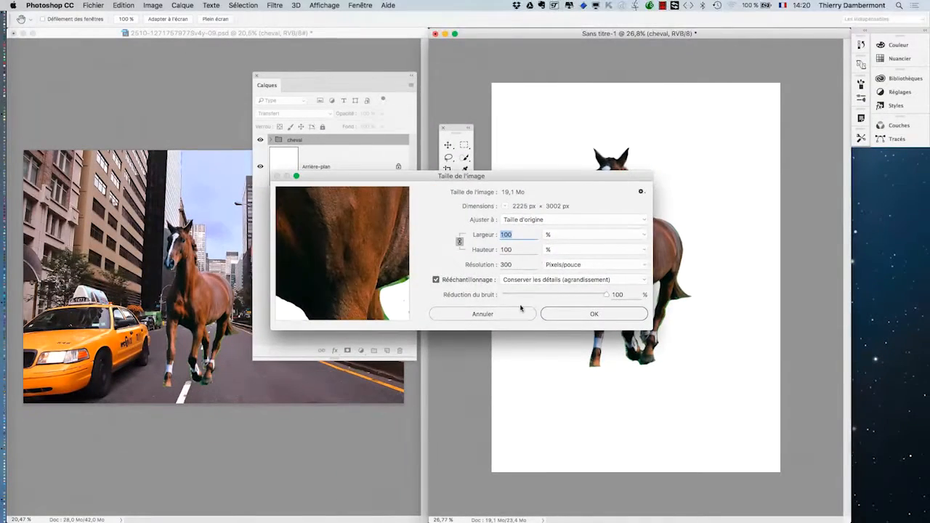
left_click(519, 414)
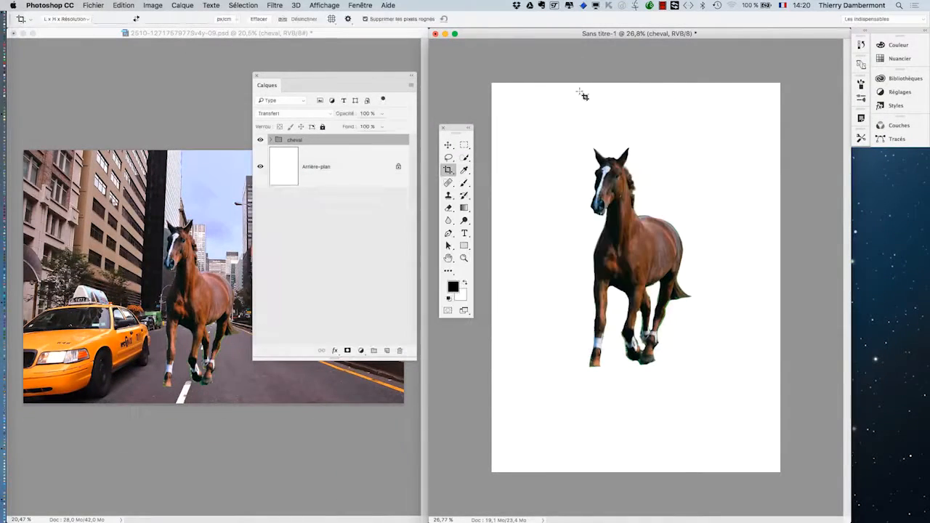
Start a new document in Format Photoshop par défaut to review its width and height in Pixels, and cancel it
left_click(93, 5)
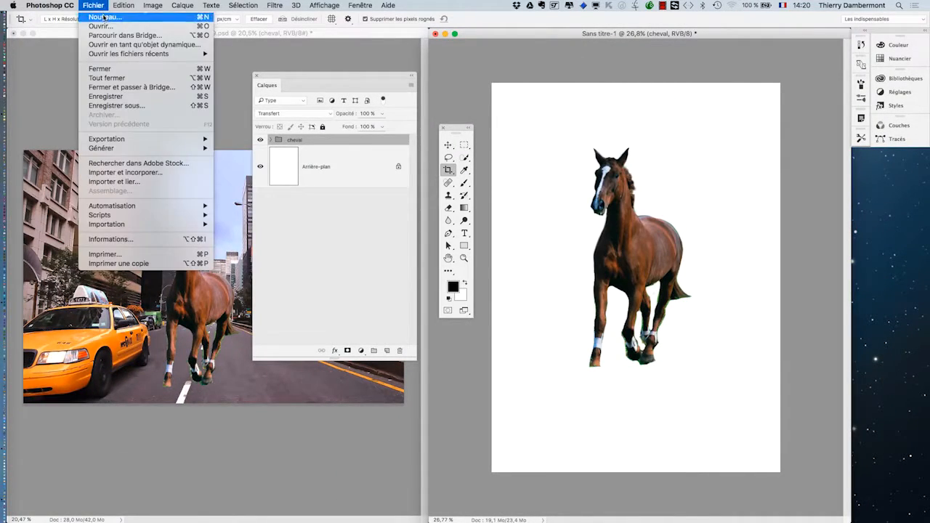
left_click(96, 13)
left_click(440, 213)
left_click(445, 200)
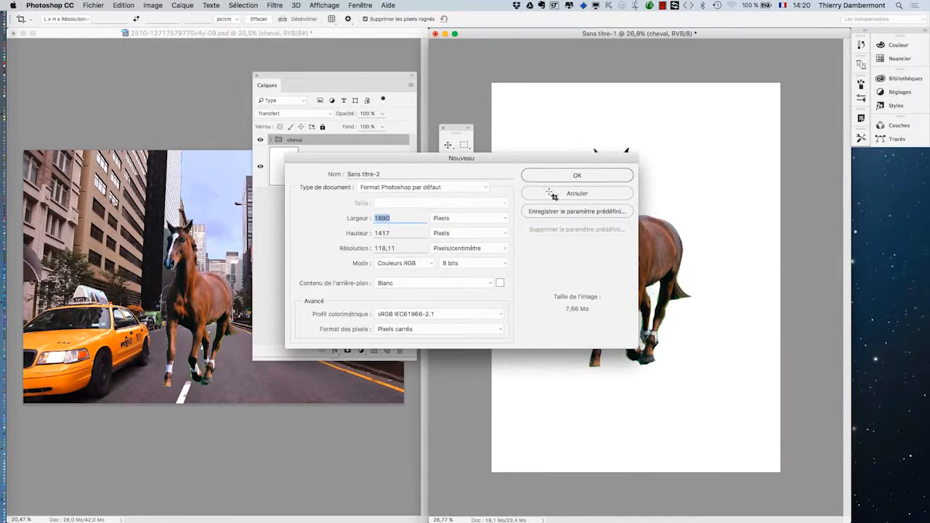
left_click(904, 108)
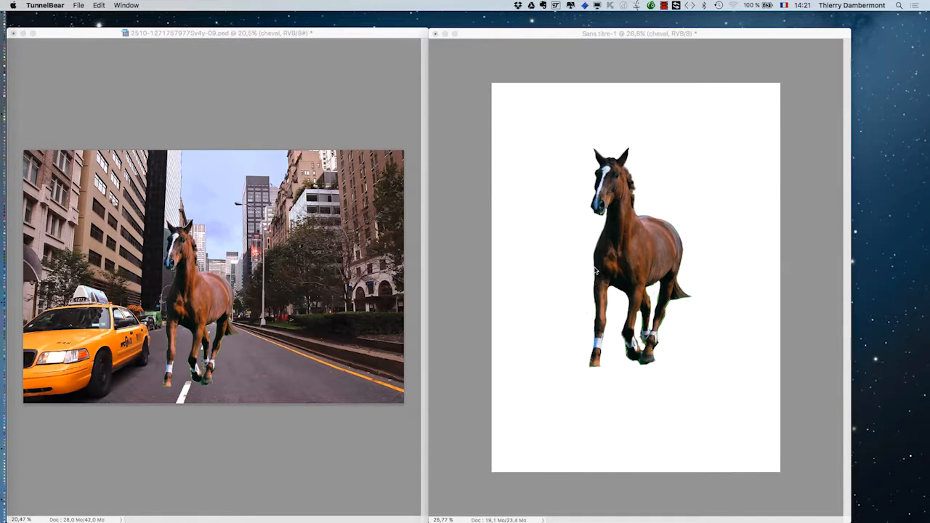
Select the Arrière-plan layer of Sans titre-1, look at the Remplir settings and cancel the fill
left_click(520, 333)
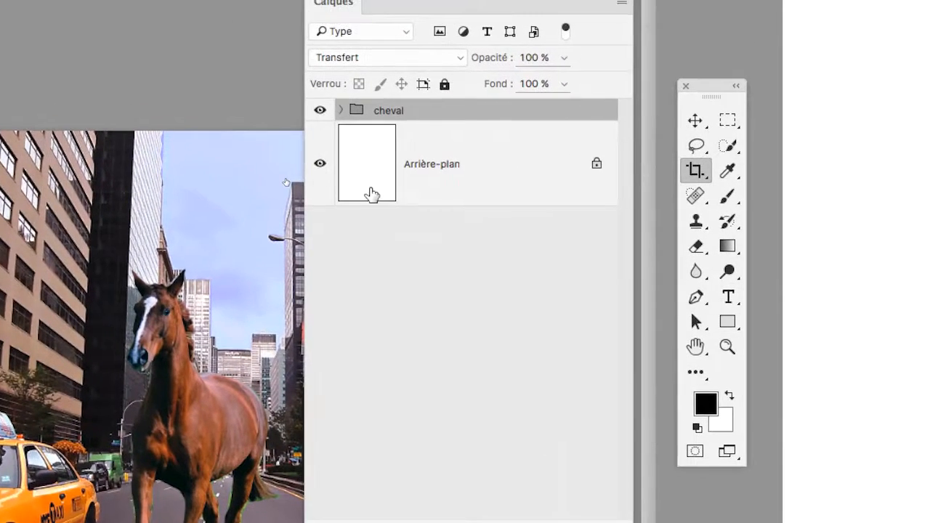
left_click(260, 185)
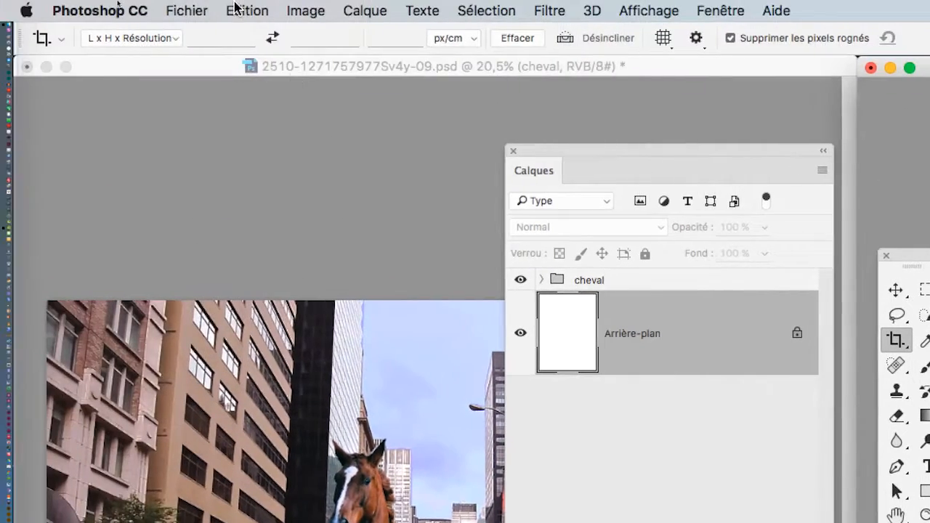
left_click(243, 10)
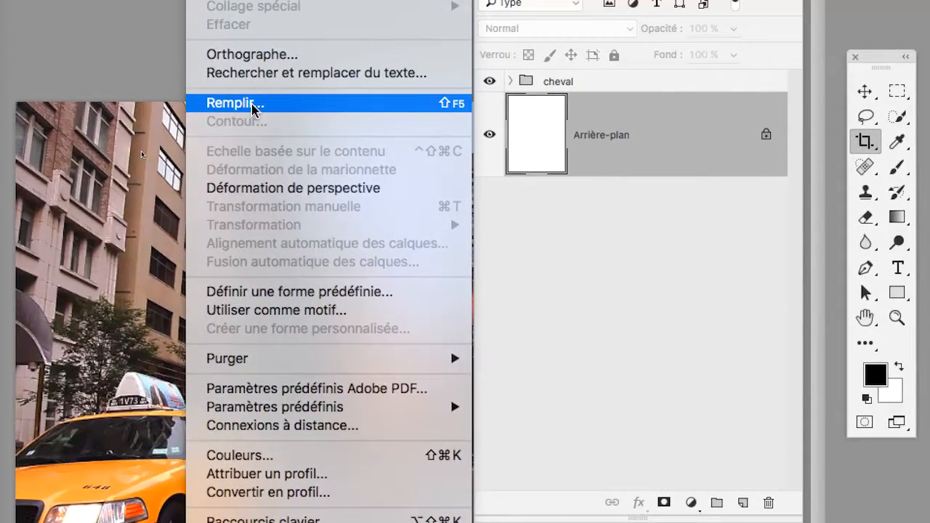
left_click(257, 250)
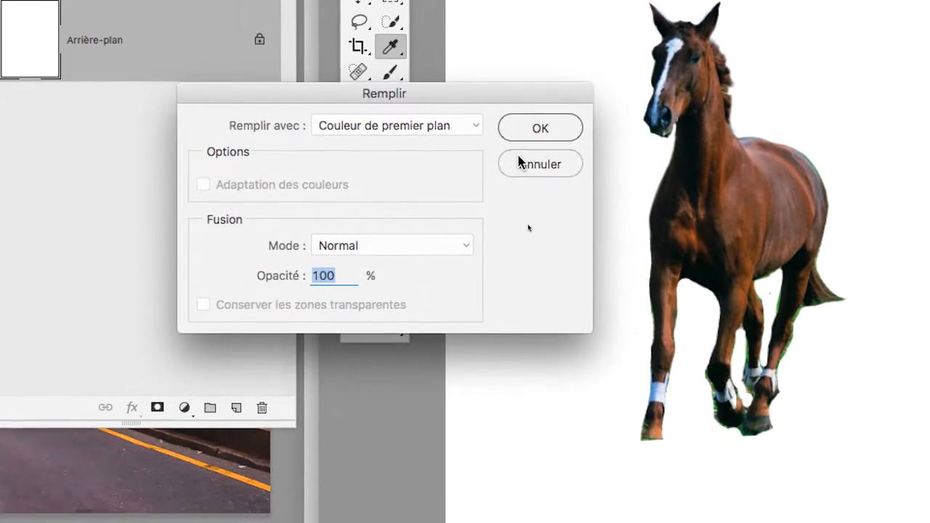
left_click(550, 173)
key("c")
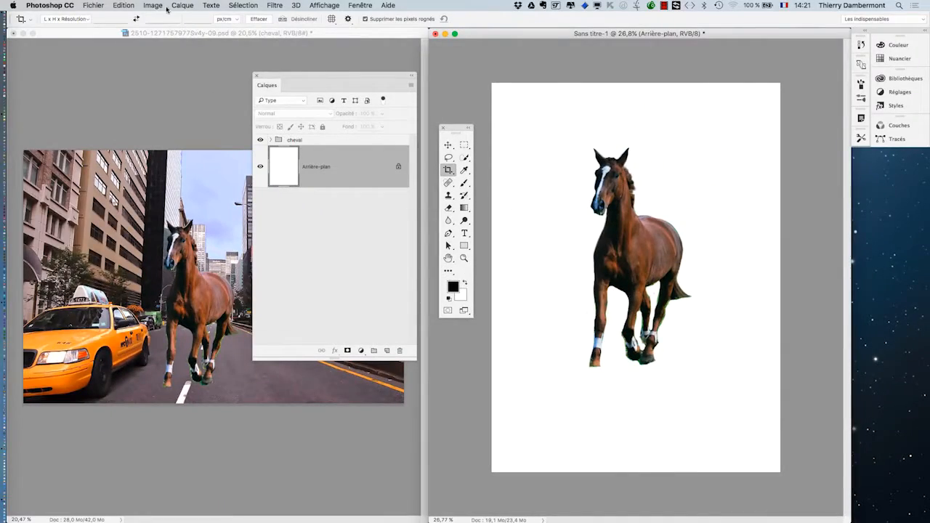
Check the Remplir command's shortcut and examine the keys in the French keyboard viewer before closing it
left_click(126, 5)
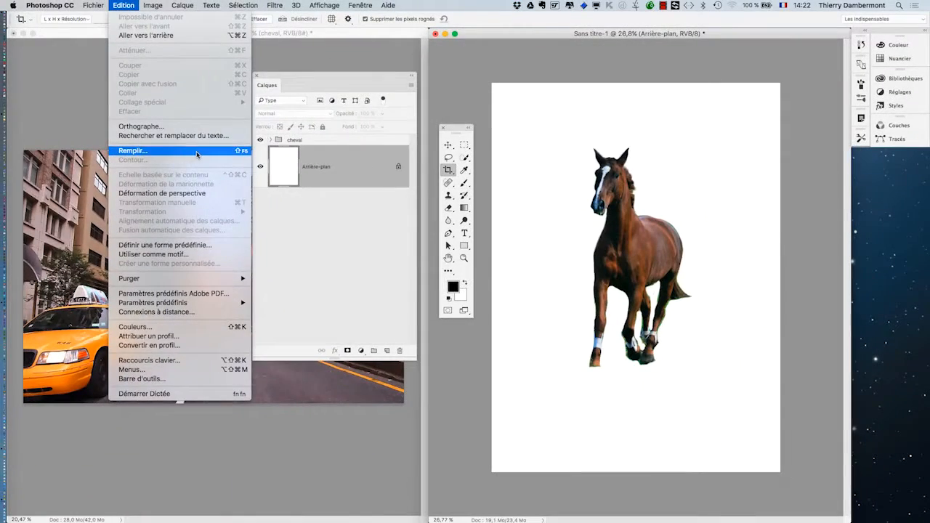
left_click(325, 57)
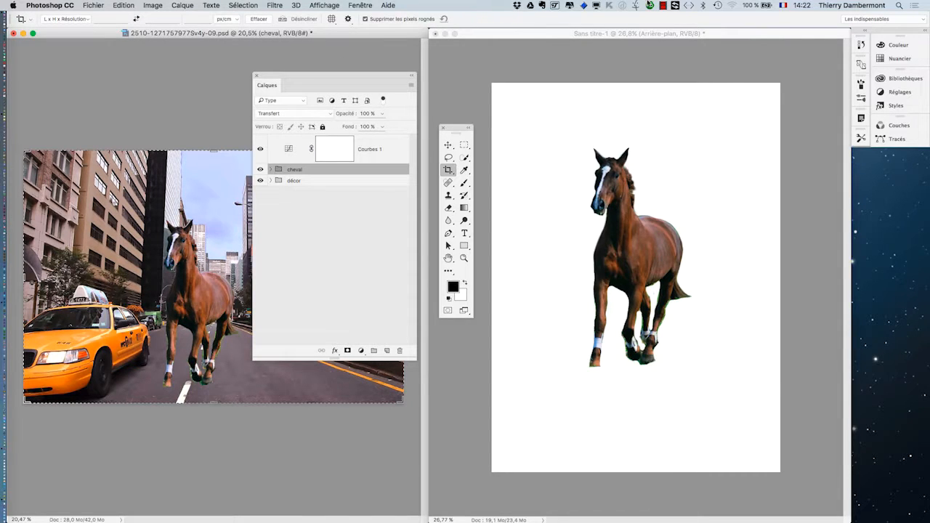
left_click(783, 6)
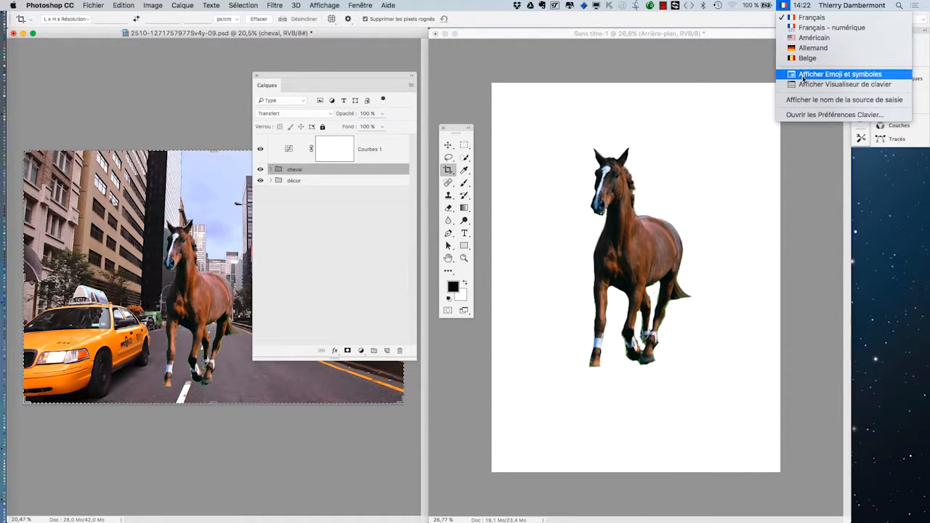
left_click(768, 111)
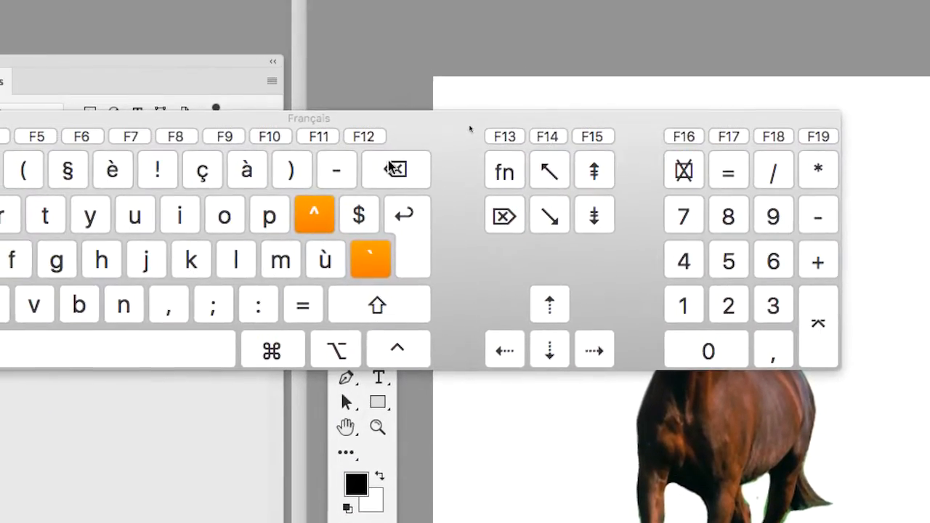
key("alt+super")
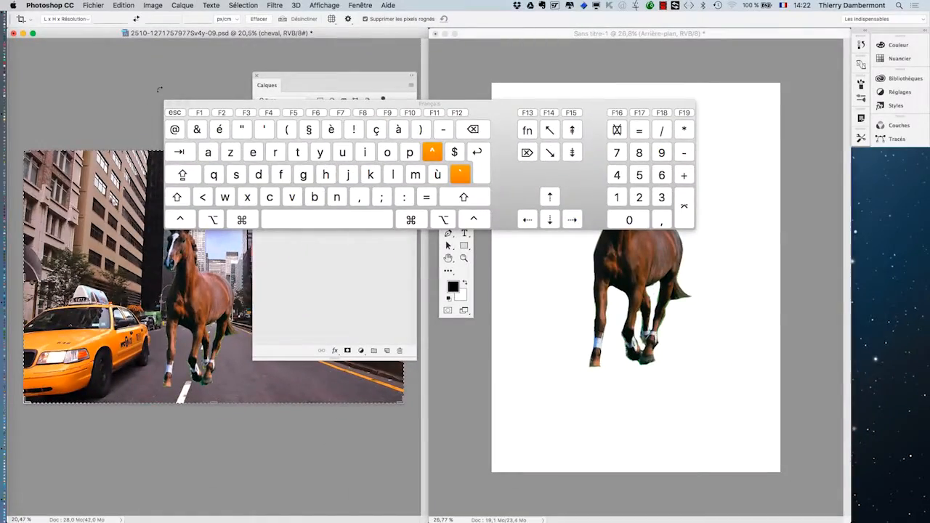
left_click(168, 104)
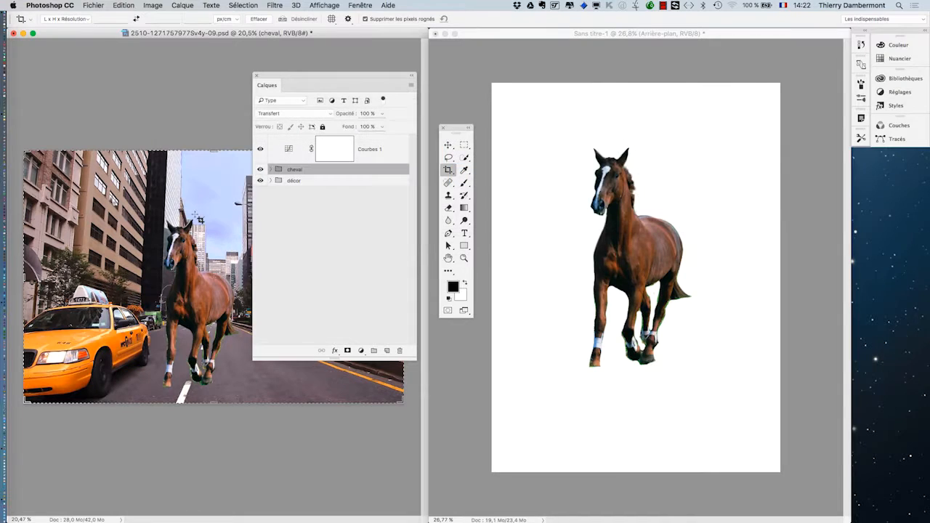
Try to fill the cheval group of the city composite with Blanc in Normal mode at 100 % opacity
key("shift+BackSpace")
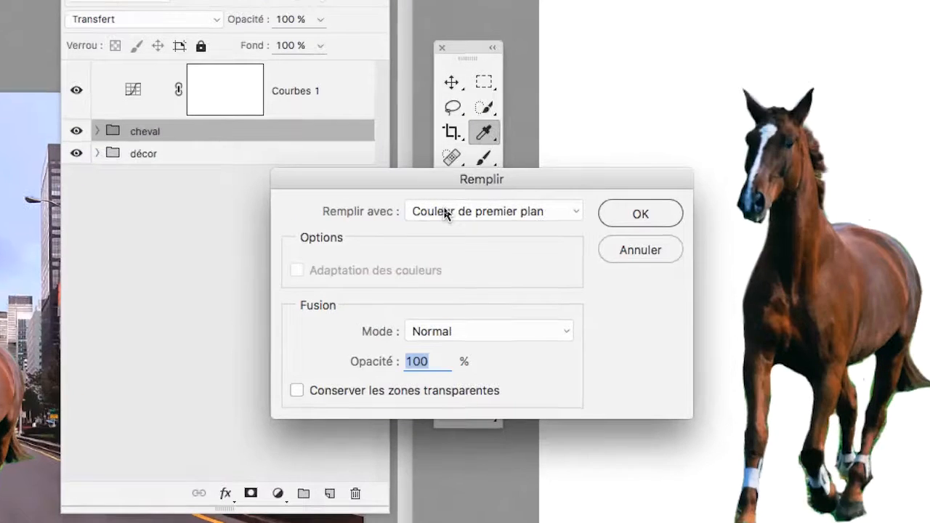
left_click(445, 211)
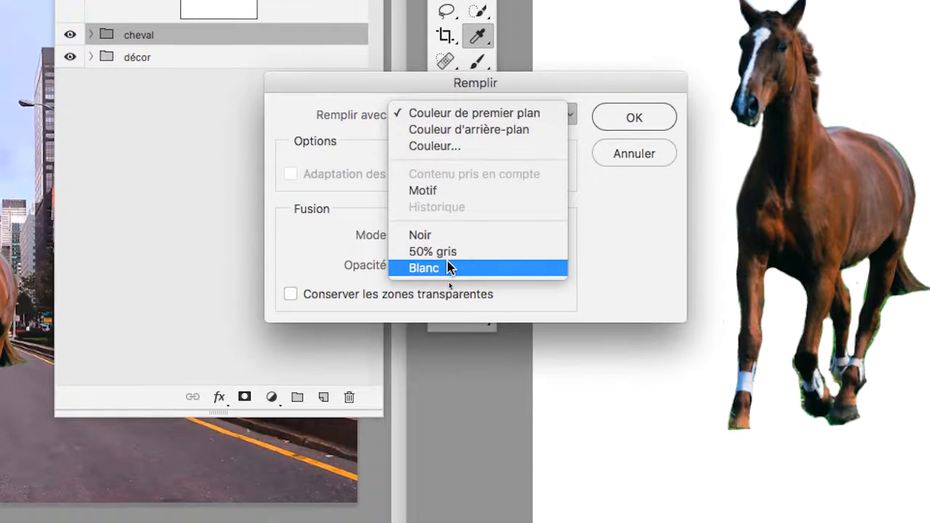
left_click(448, 267)
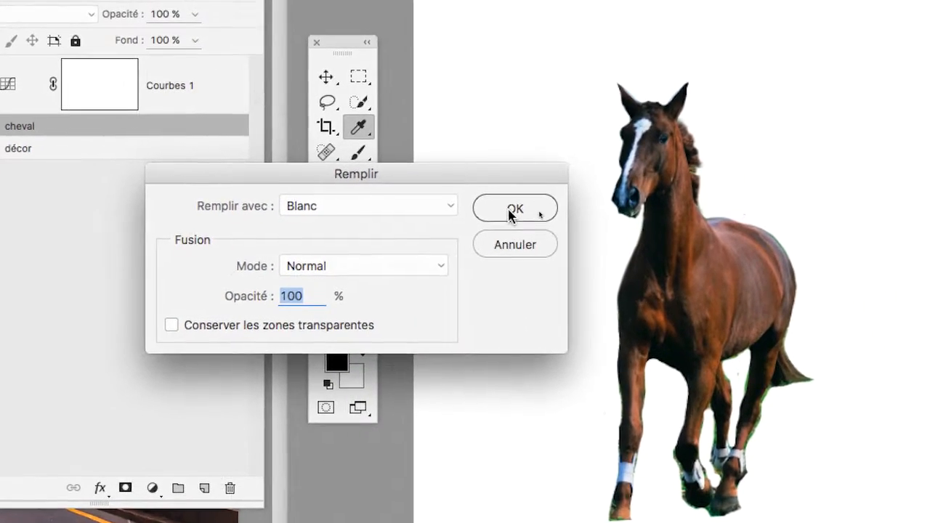
left_click(616, 163)
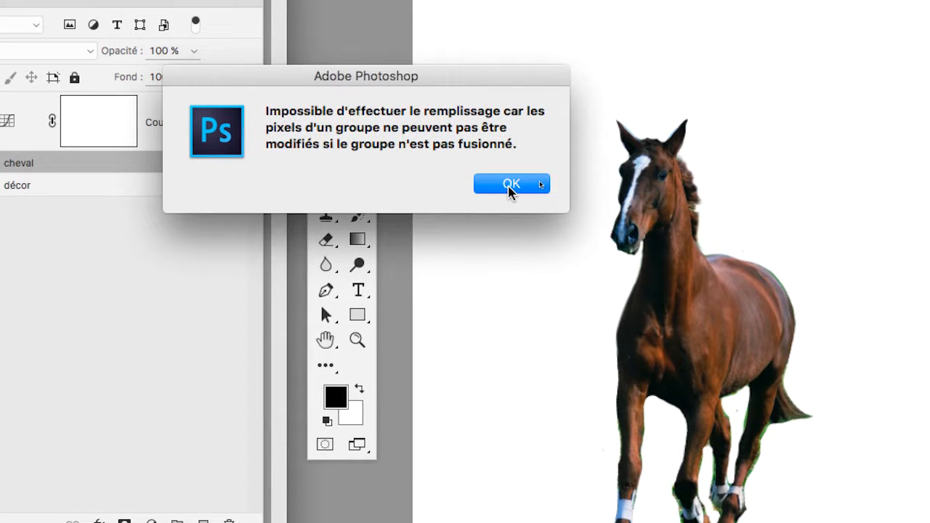
left_click(512, 176)
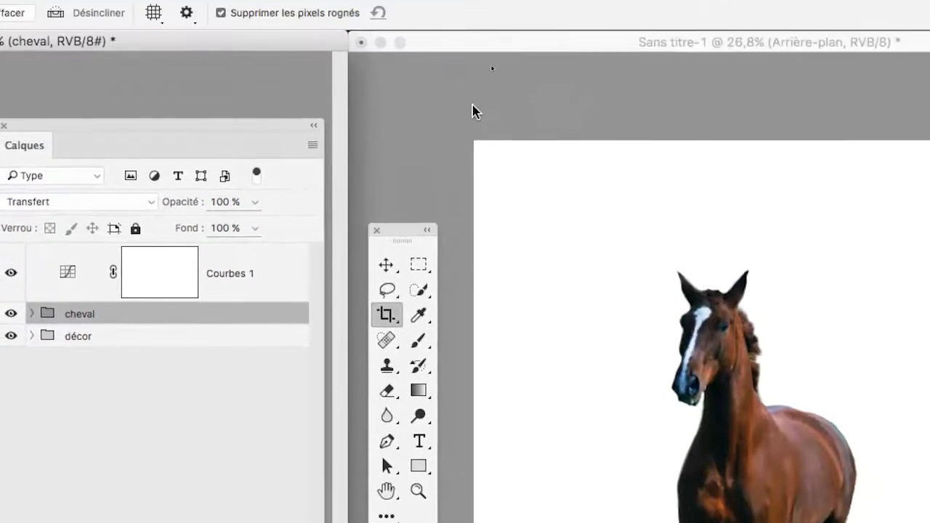
Return to Sans titre-1 and fill its Arrière-plan layer with Blanc in Normal mode at 100 % opacity
left_click(481, 98)
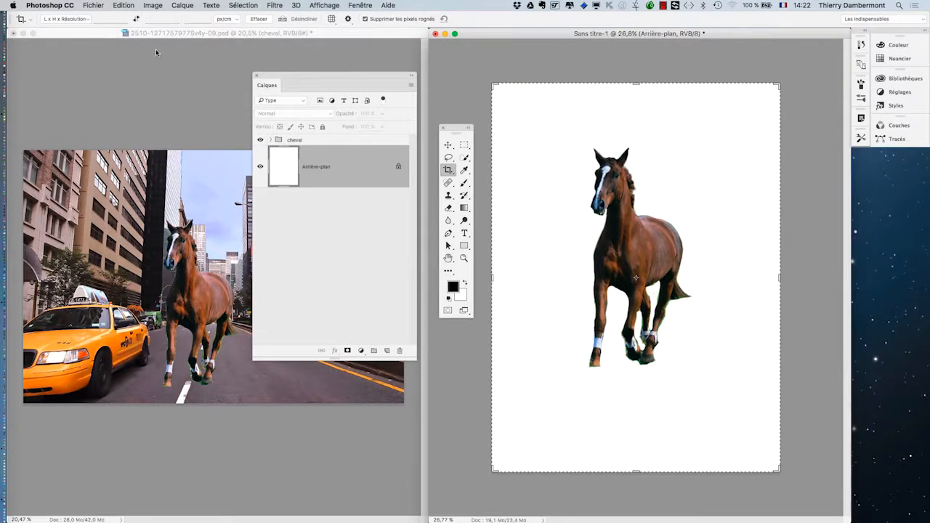
left_click(137, 5)
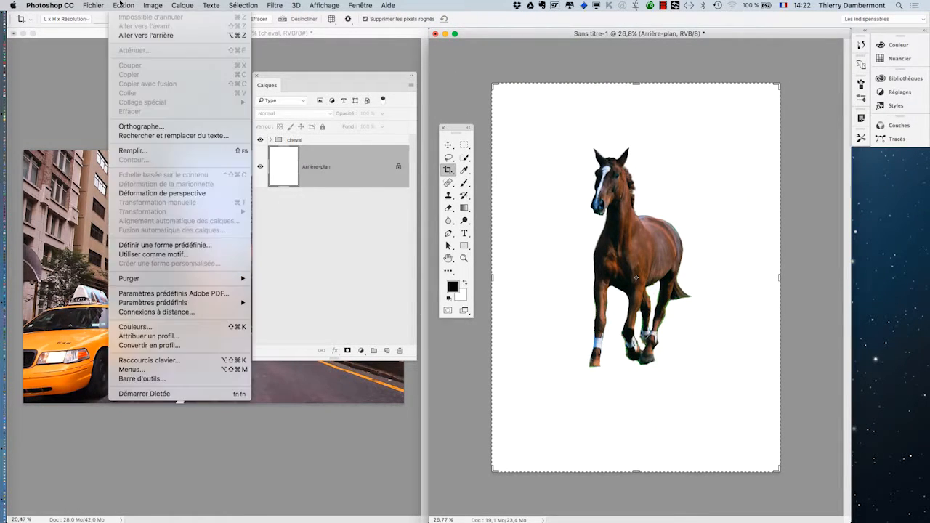
left_click(138, 154)
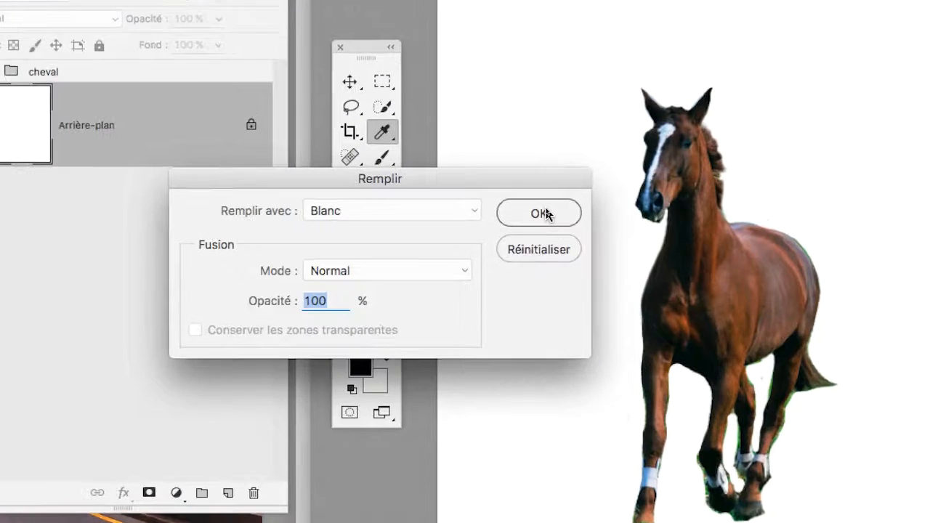
left_click(546, 211)
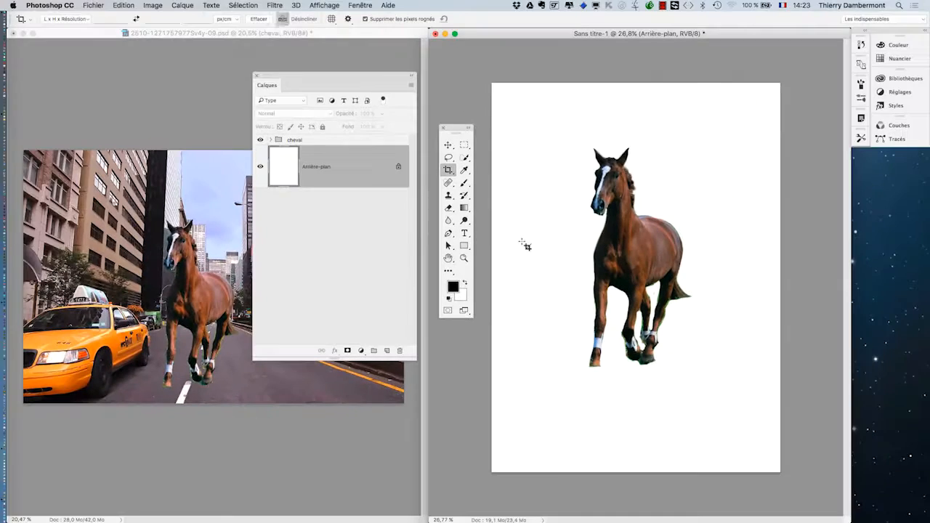
key("super")
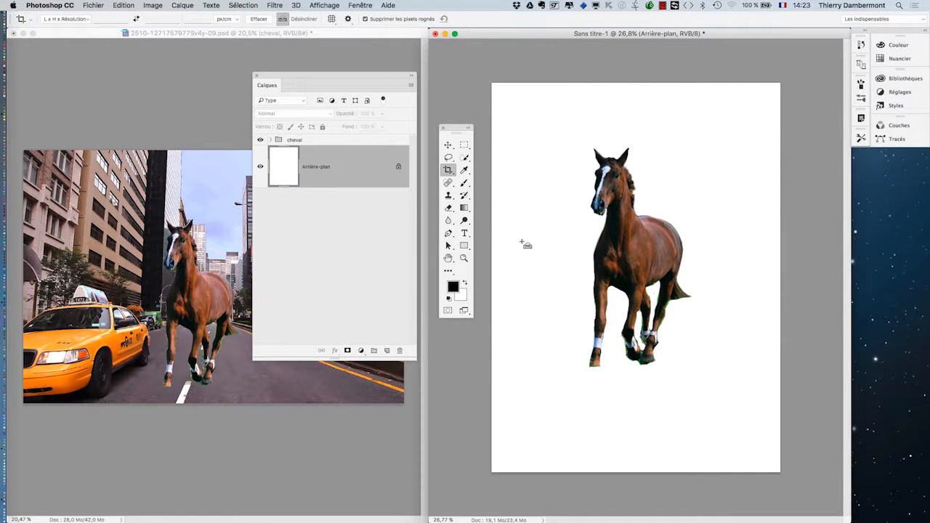